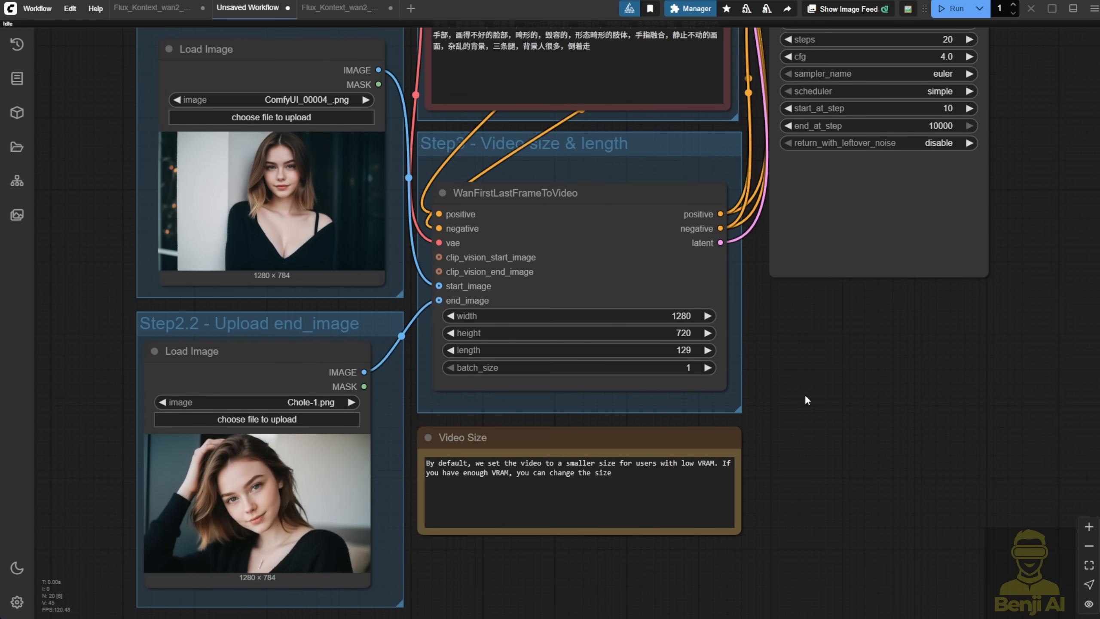
Examine the image inputs and the width, height and length settings of the WanFirstLastFrameToVideo node.
drag(835, 337, 645, 353)
scroll(419, 301, up, 5)
click(391, 179)
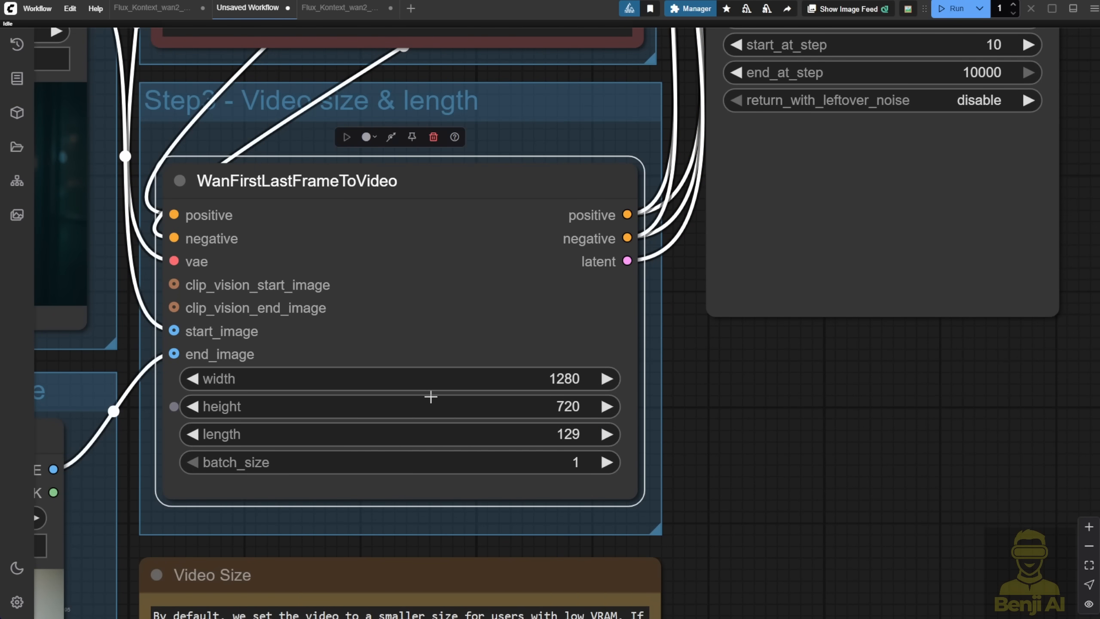
drag(715, 466, 753, 285)
mouse_move(529, 392)
mouse_down()
mouse_move(552, 418)
mouse_move(508, 361)
mouse_move(520, 378)
mouse_up()
drag(821, 209, 799, 302)
click(577, 261)
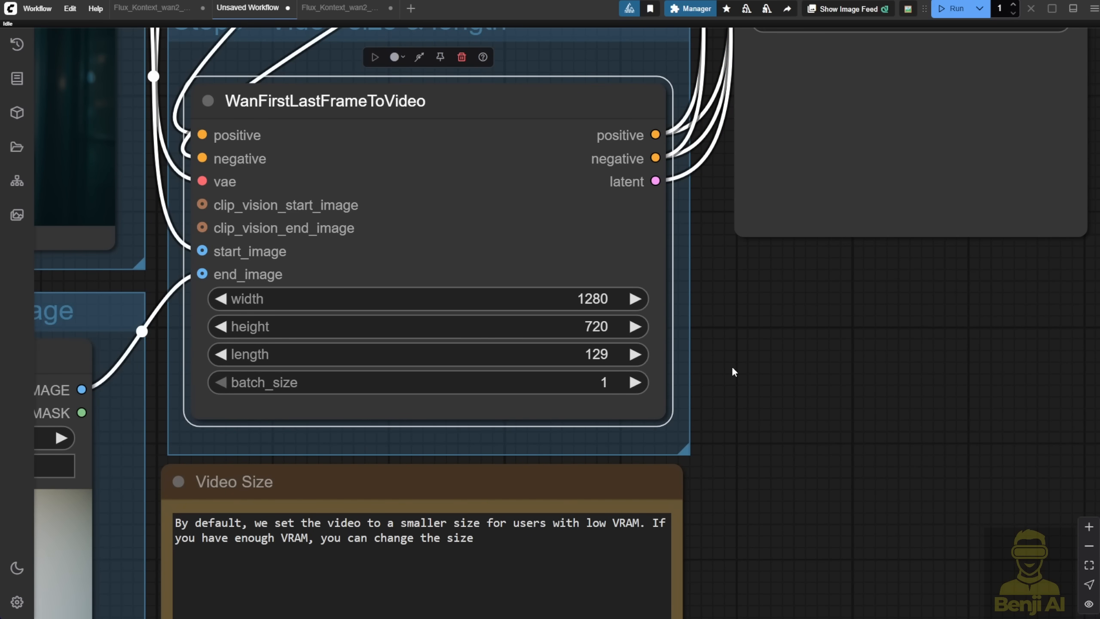
Temporarily widen both Load Diffusion Model nodes to read the full high-noise and low-noise model names, and restore their widths.
scroll(732, 372, down, 4)
drag(760, 339, 742, 606)
drag(605, 65, 576, 141)
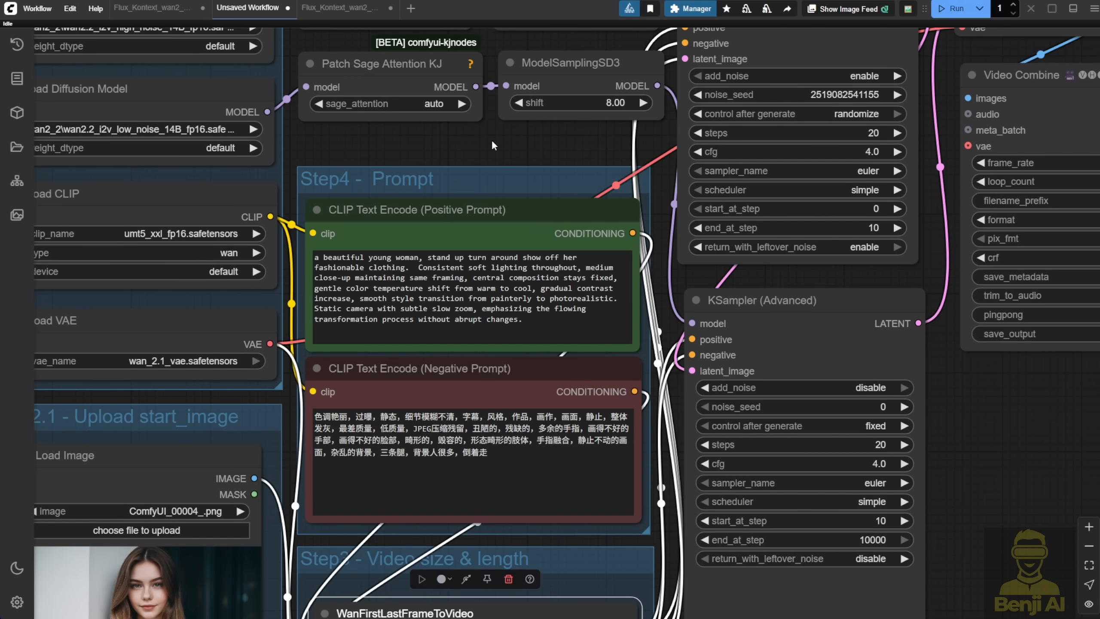
scroll(488, 146, down, 3)
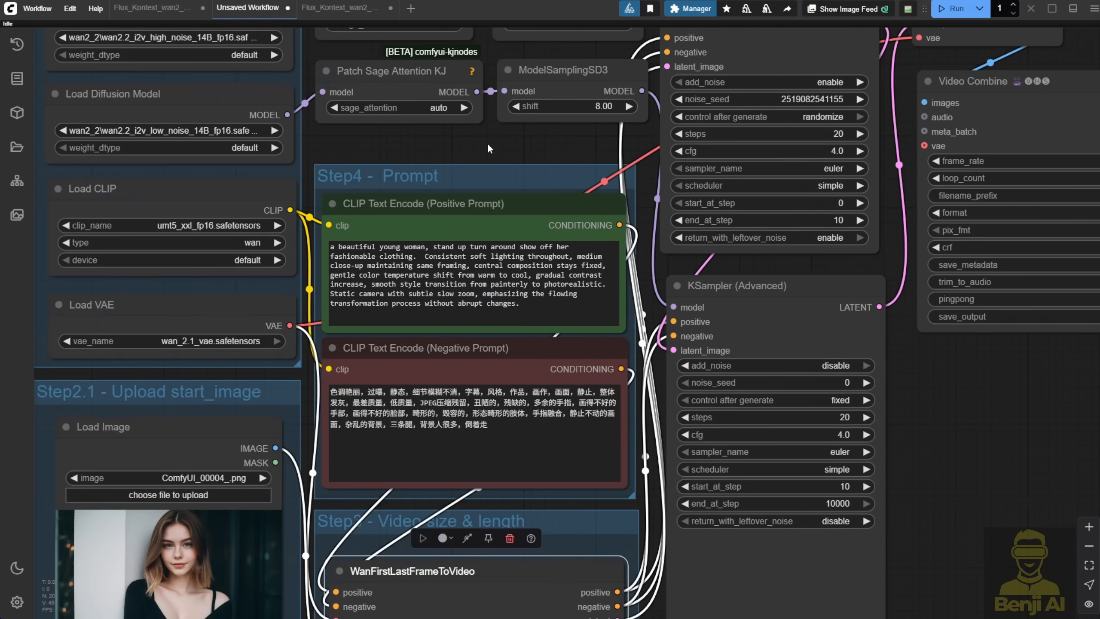
drag(487, 145, 646, 255)
scroll(256, 98, up, 4)
scroll(363, 156, up, 2)
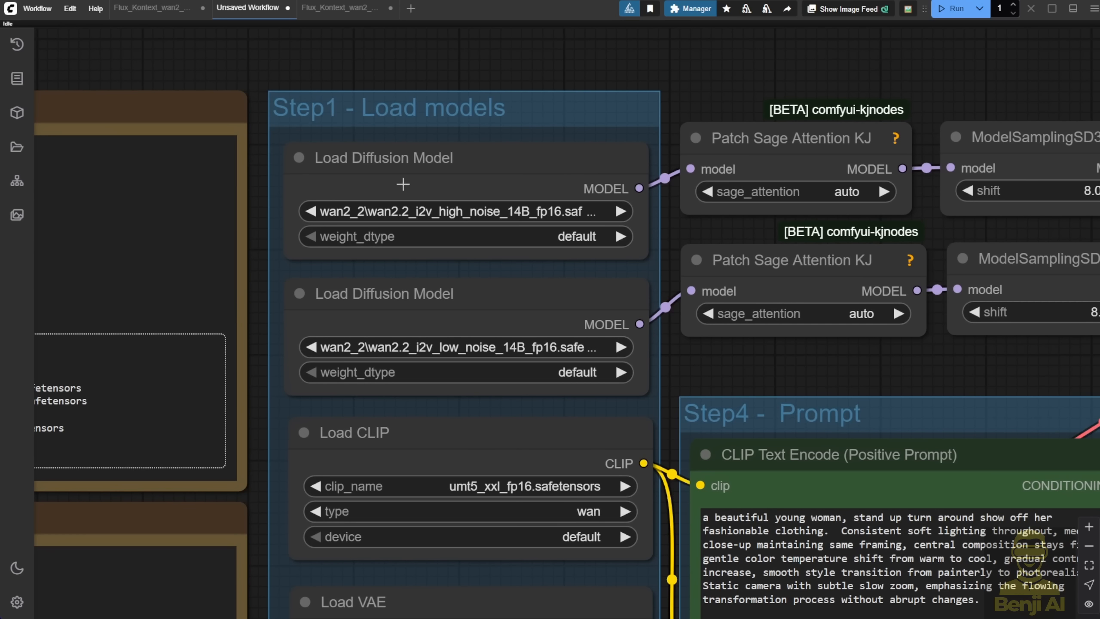
click(458, 169)
drag(643, 254, 704, 256)
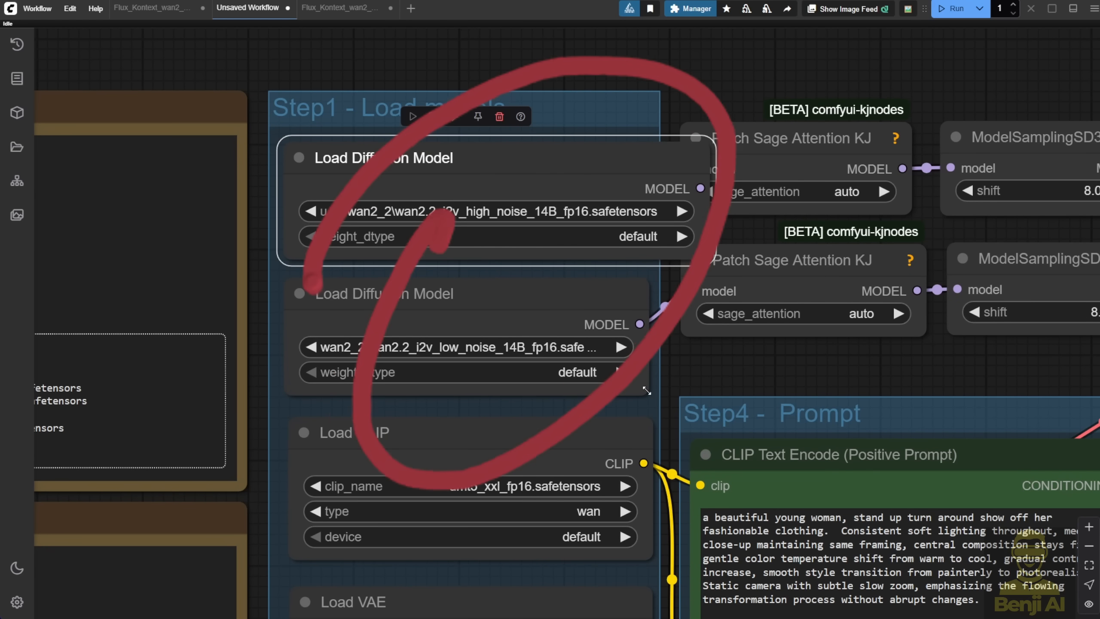
drag(647, 389, 744, 384)
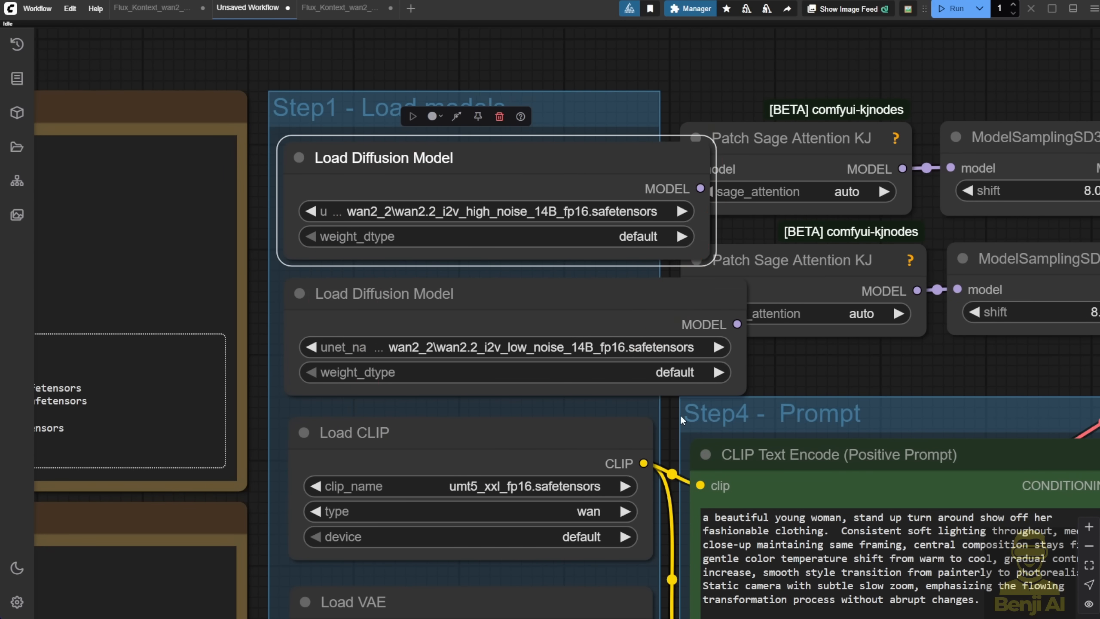
drag(742, 392, 652, 384)
drag(700, 243, 632, 243)
drag(720, 370, 708, 127)
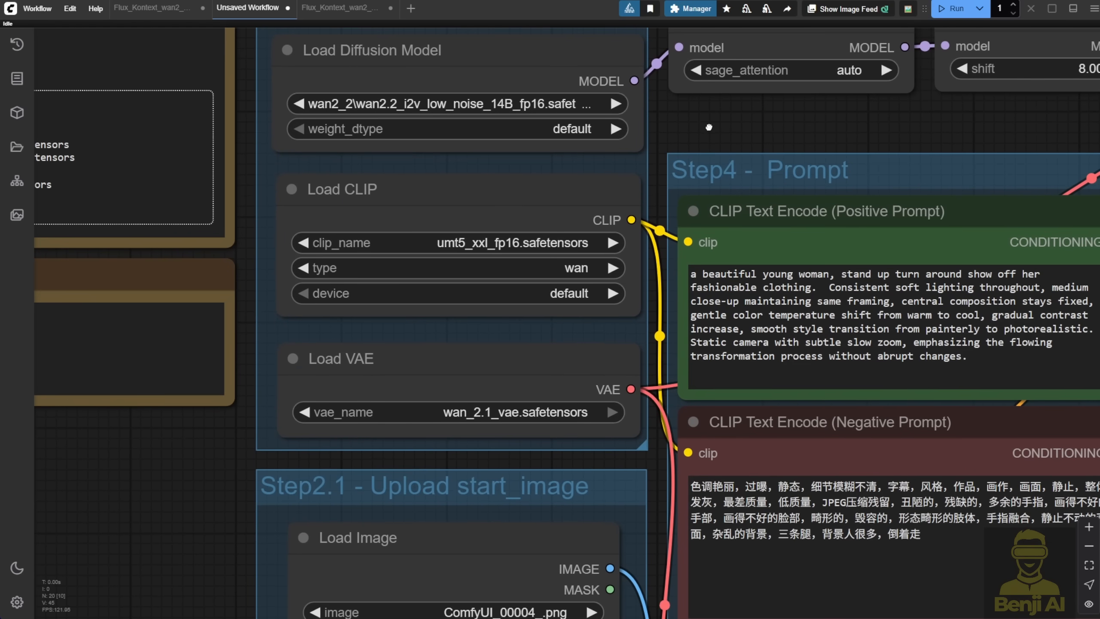
Check the model files chosen in the Load CLIP and Load VAE nodes.
click(511, 190)
click(506, 375)
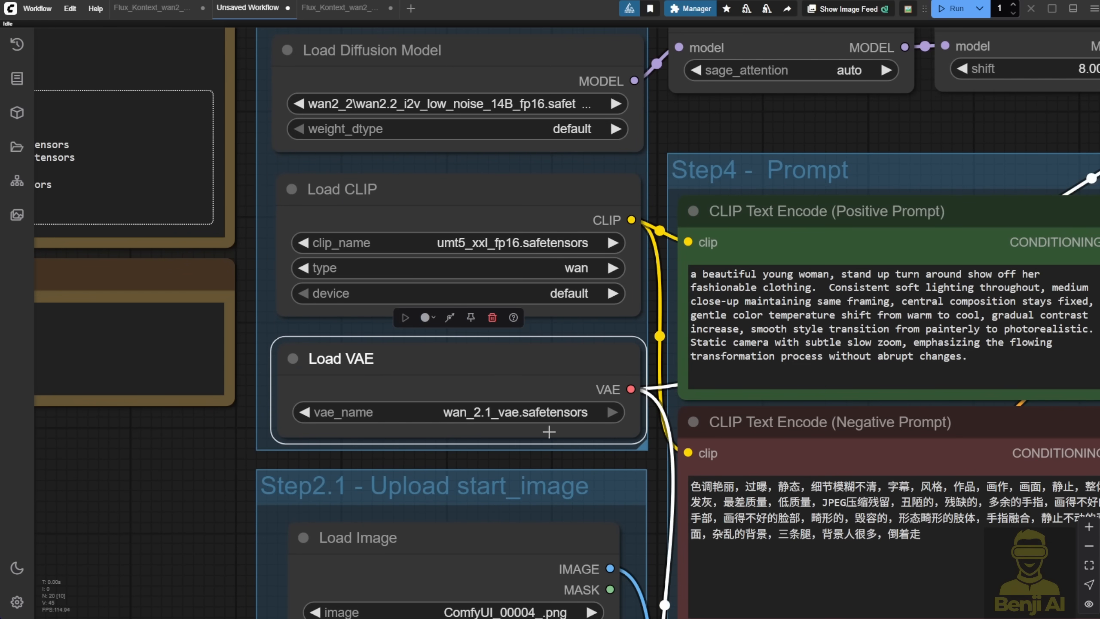
scroll(755, 141, down, 5)
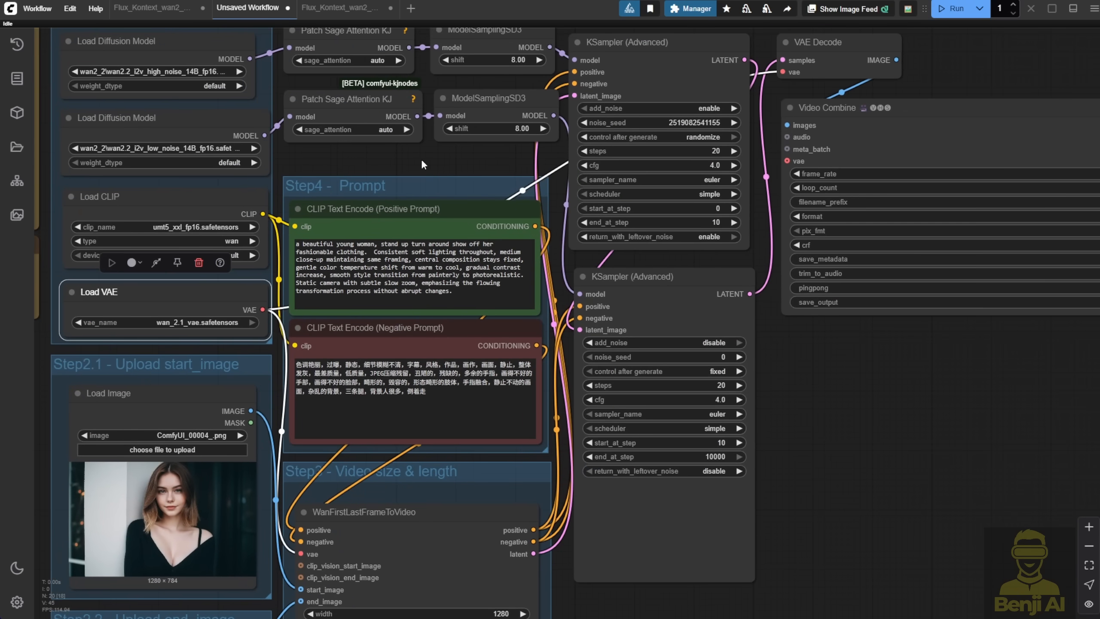
Run the first-last-frame video workflow, check its progress in the logs and hide the logs again.
drag(423, 164, 365, 63)
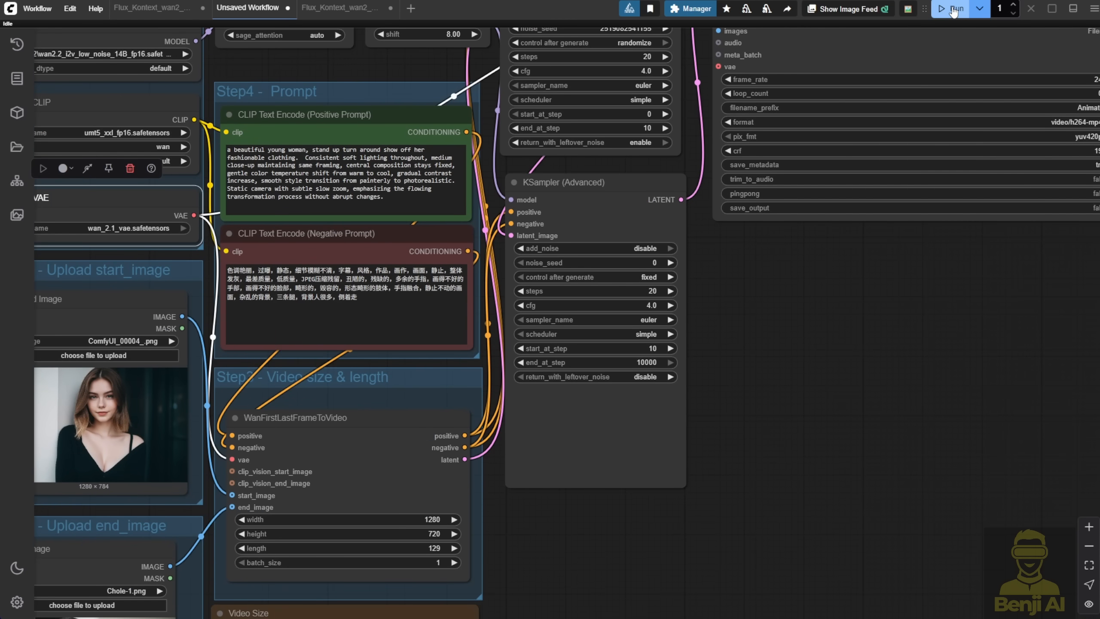
click(885, 360)
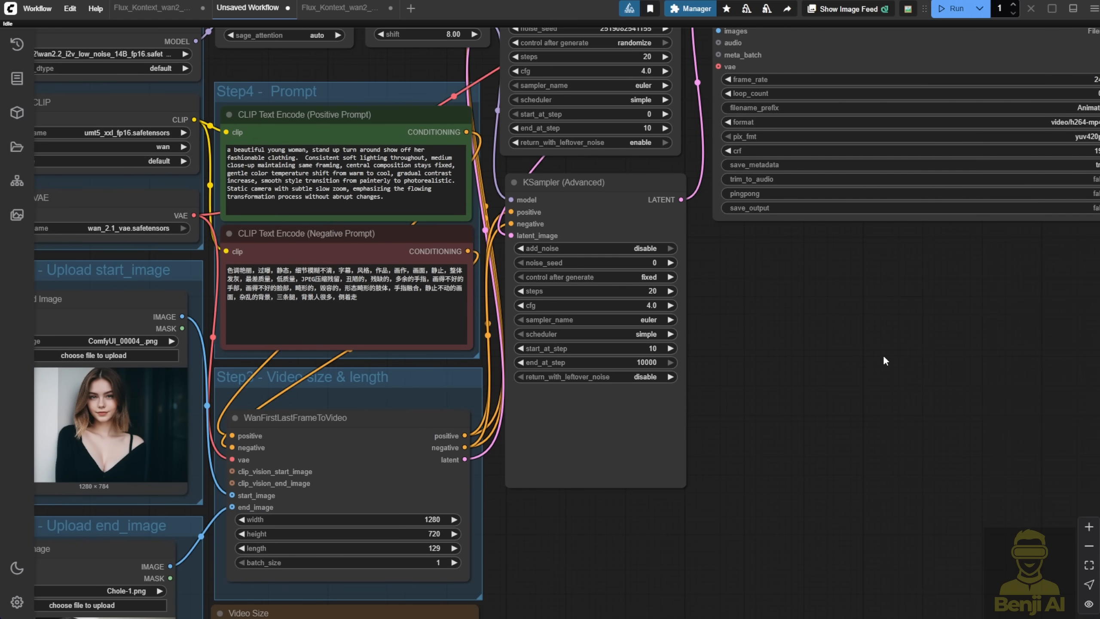
click(950, 9)
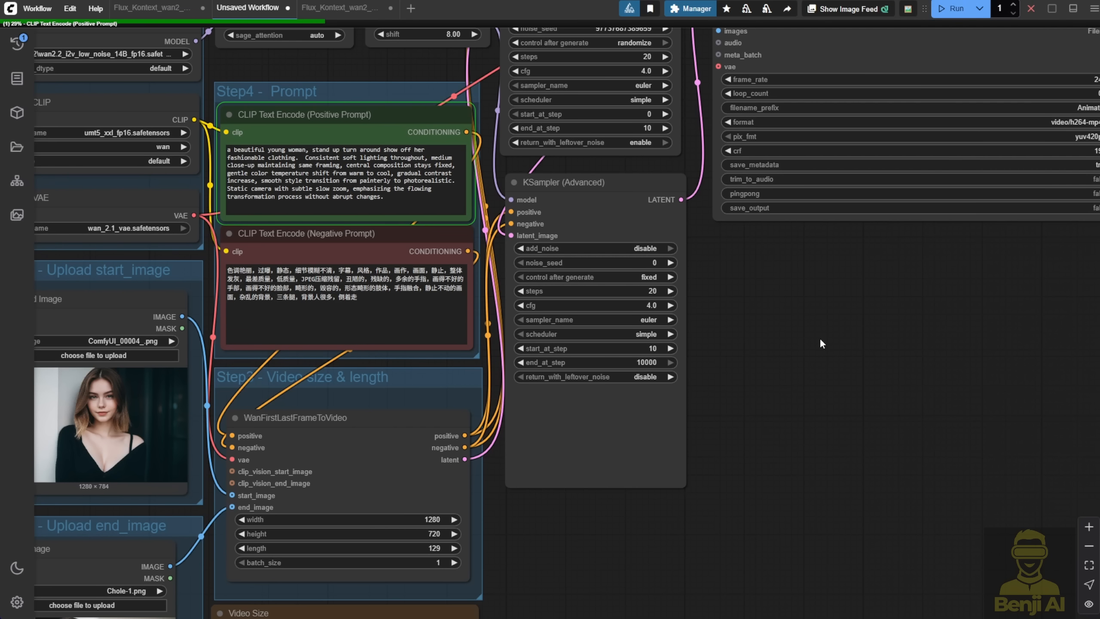
click(1071, 11)
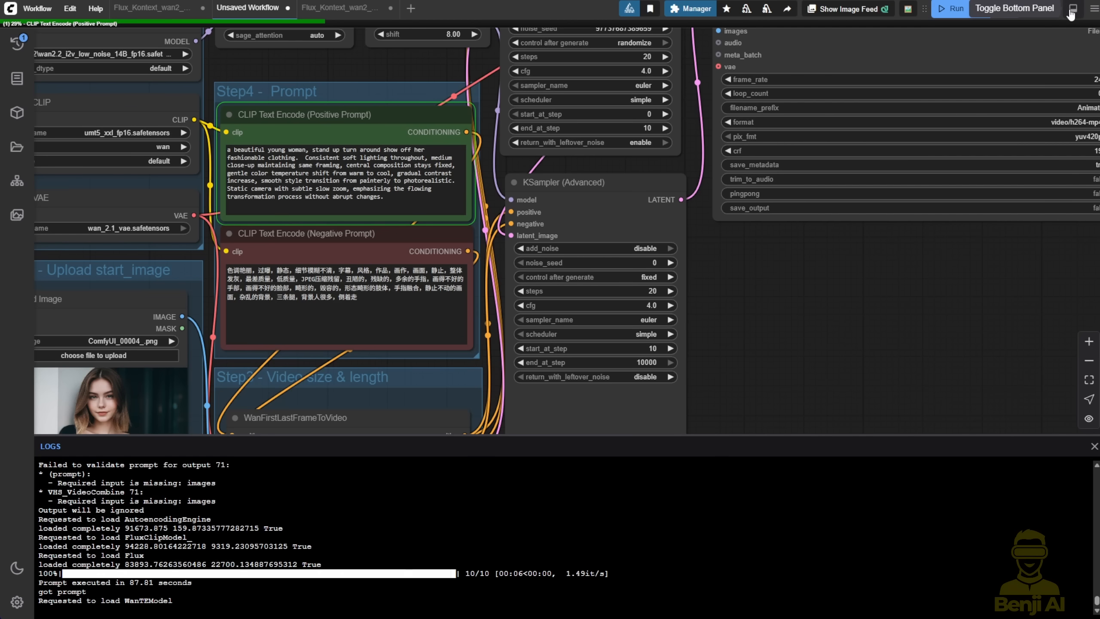
click(1071, 12)
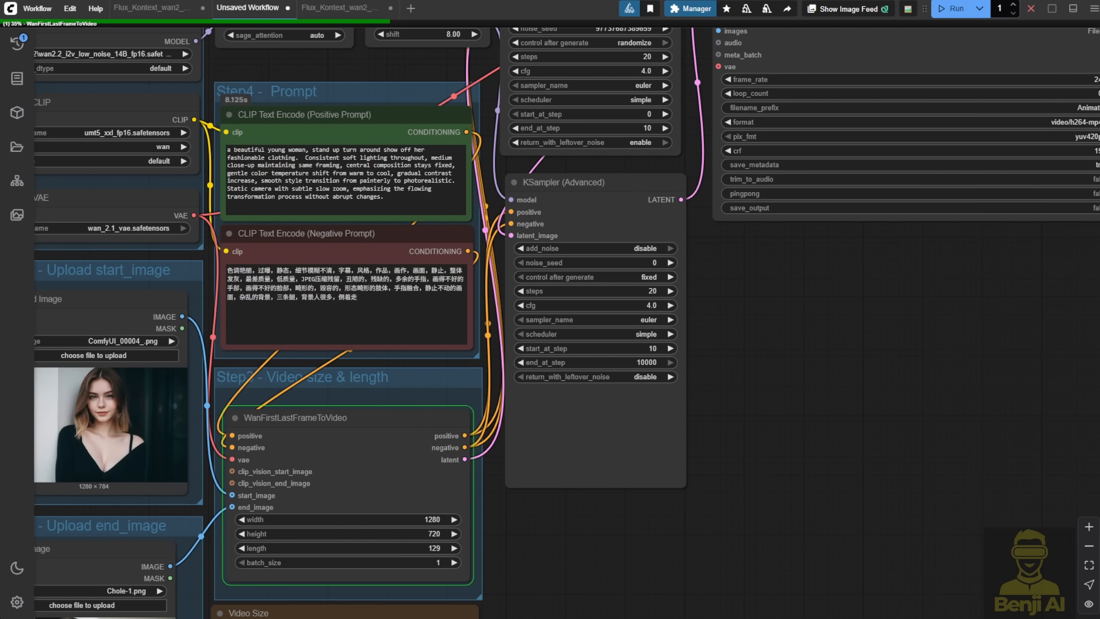
Review the running workflow from the uploaded start and end images through to the Video Combine node.
drag(644, 543, 792, 460)
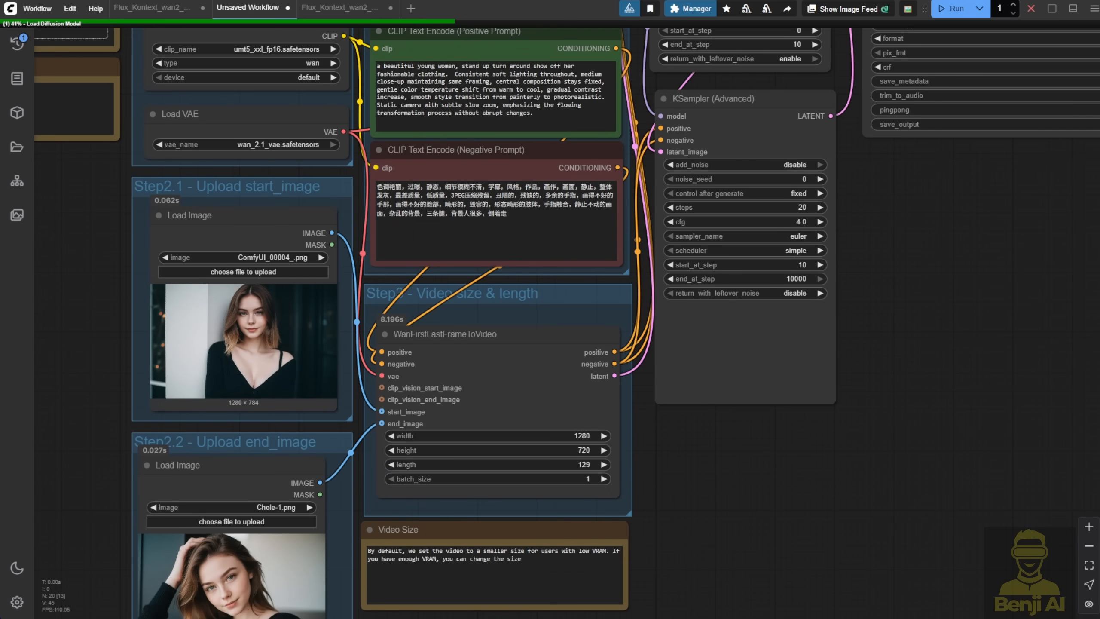
scroll(616, 407, down, 5)
scroll(616, 407, up, 1)
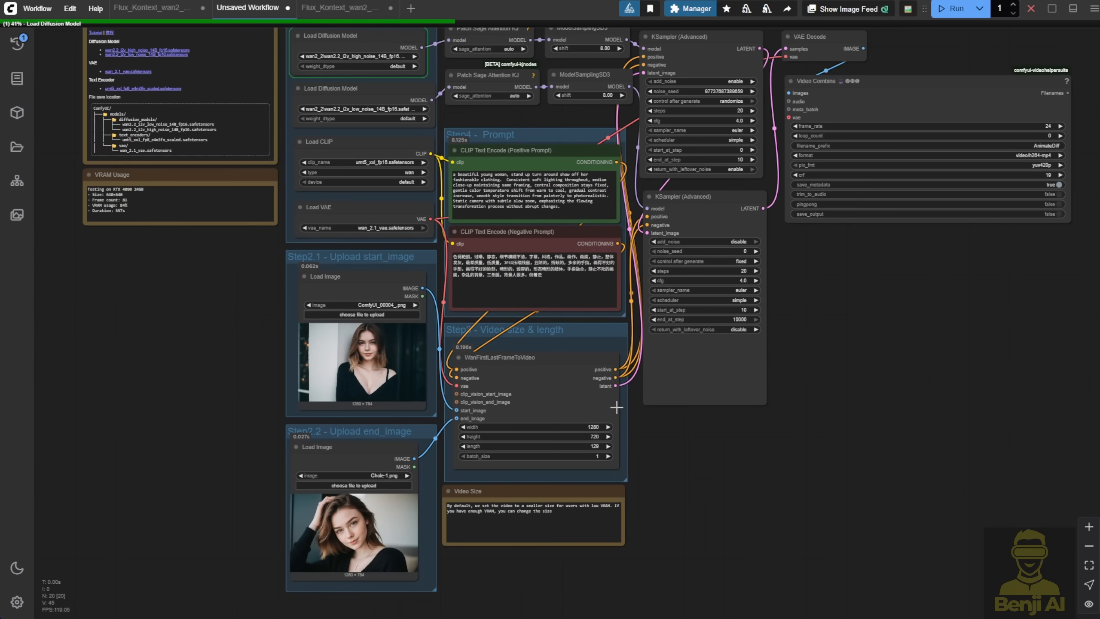
drag(830, 426, 768, 442)
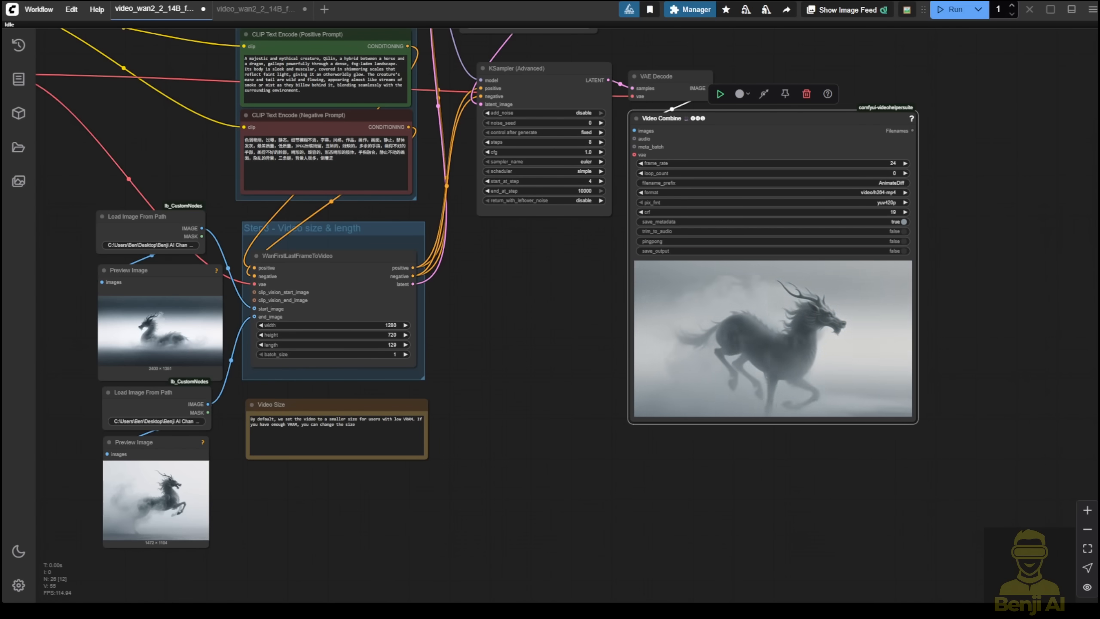
Deselect the Video Combine node and inspect the start and end image nodes of the mythical creature workflow.
click(505, 326)
scroll(507, 345, up, 3)
drag(537, 323, 348, 350)
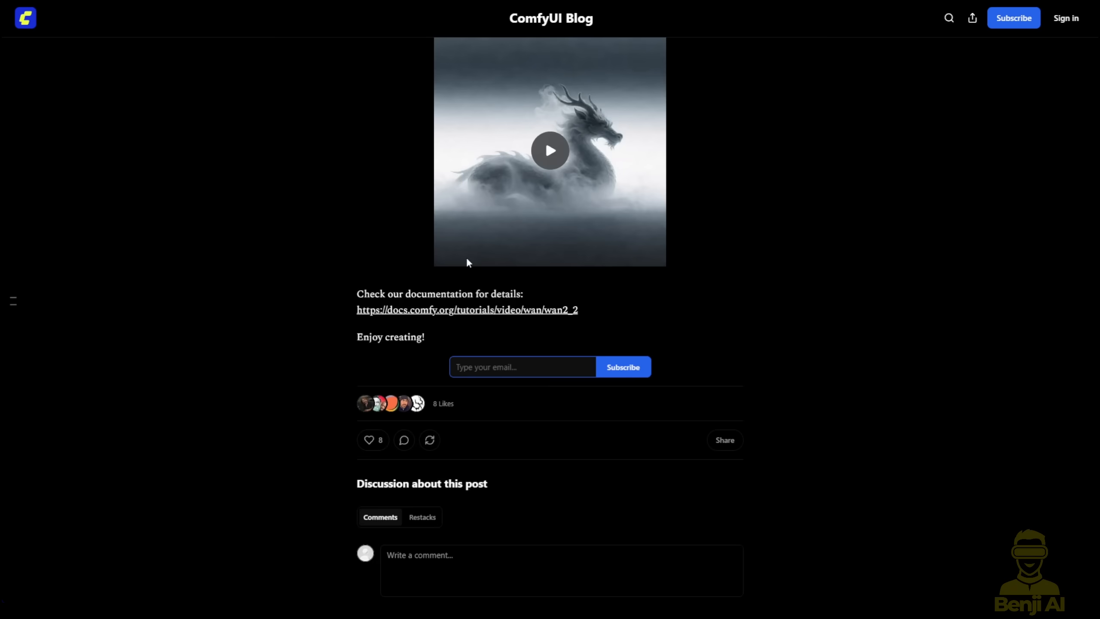
On the ComfyUI Blog, find the Example3 images, view the reclining dragon image full size and close it.
scroll(500, 247, up, 10)
scroll(537, 243, up, 3)
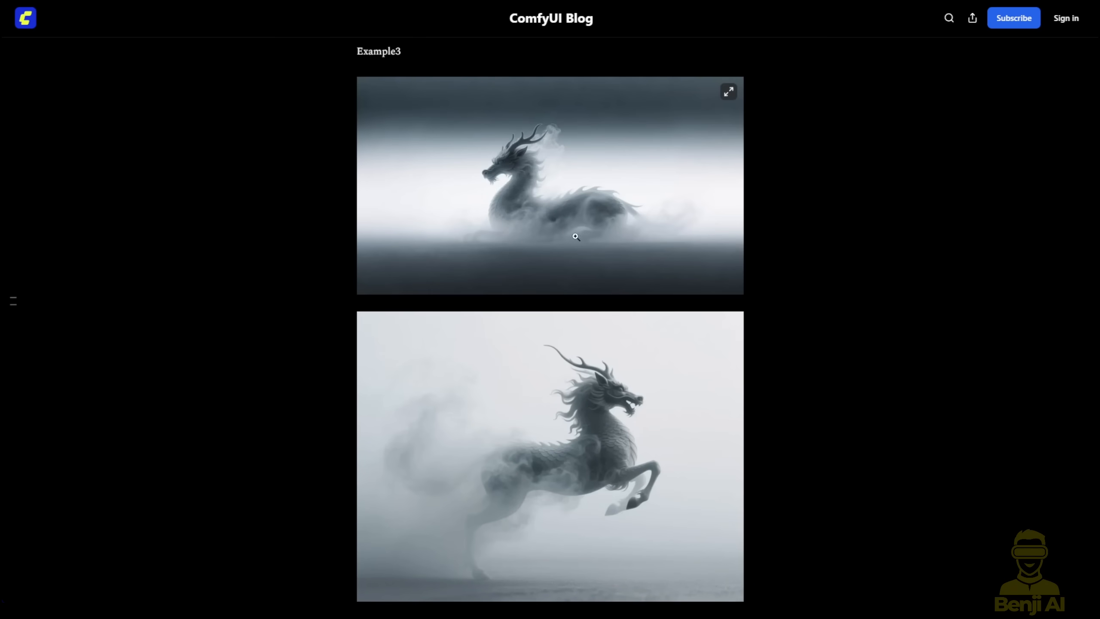
click(637, 101)
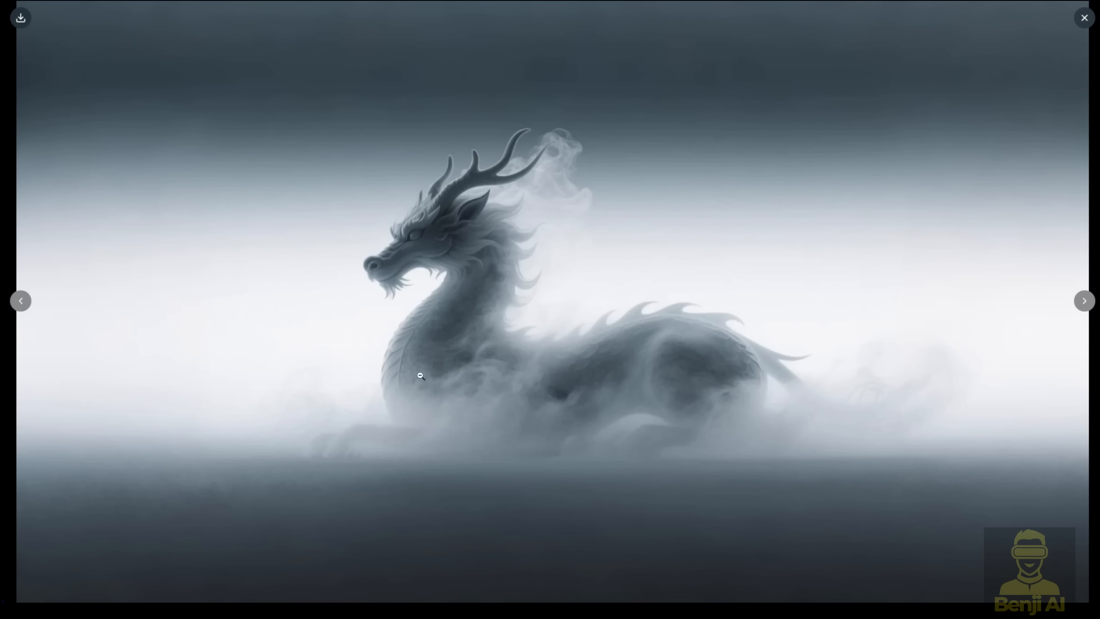
click(1018, 19)
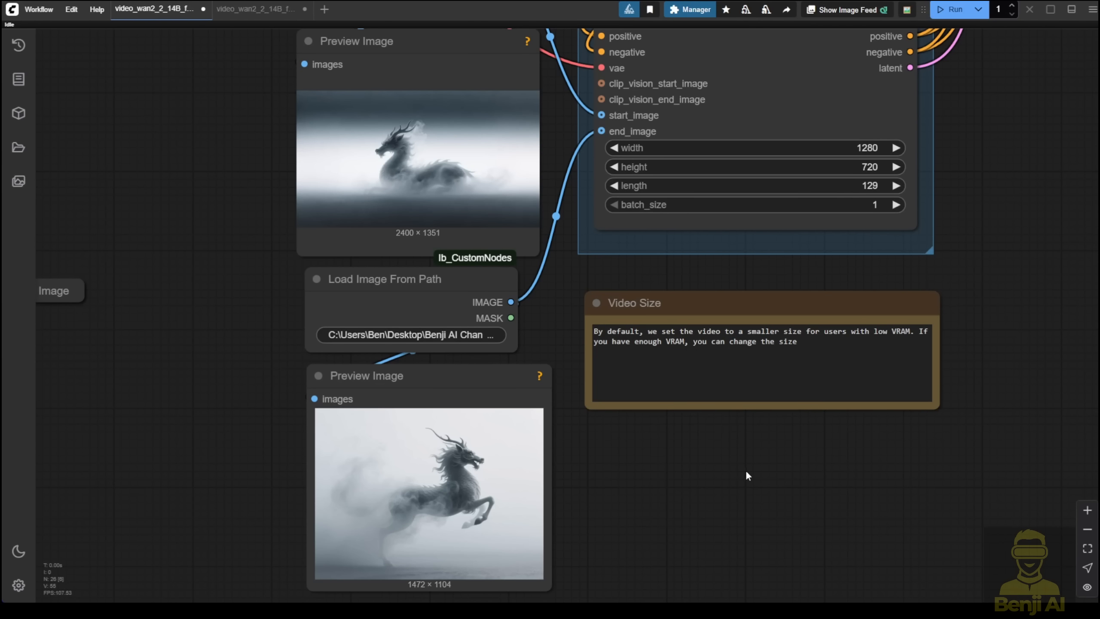
In the ComfyUI workflow, compare the start and end preview images with the generated creature video in the Video Combine node.
drag(622, 462, 468, 468)
scroll(468, 468, down, 2)
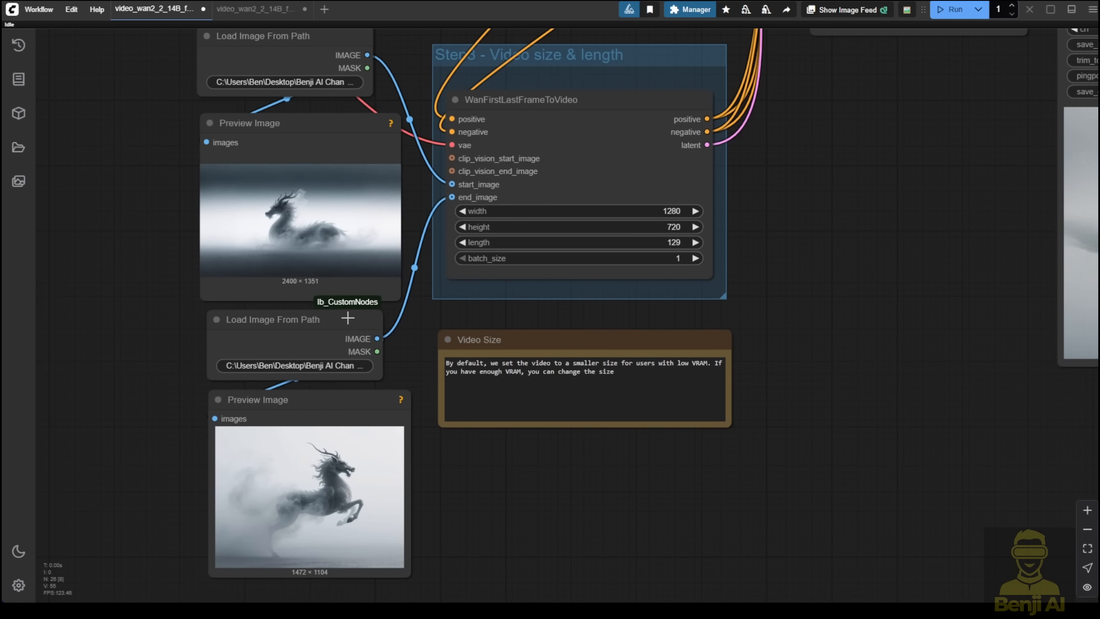
drag(184, 183, 184, 306)
scroll(184, 306, up, 8)
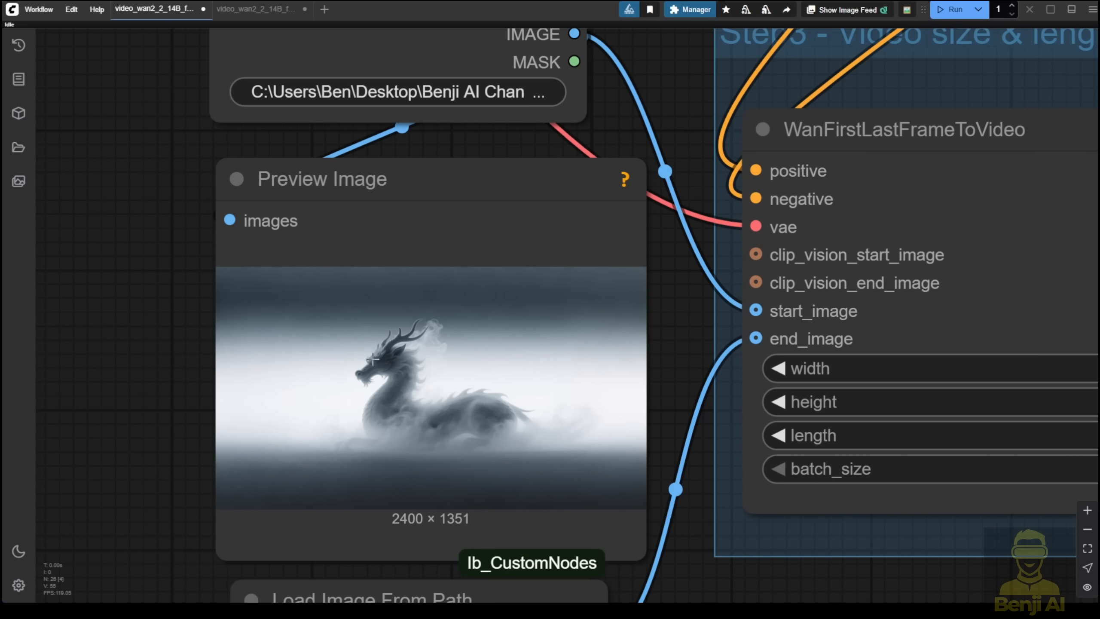
scroll(195, 418, down, 4)
drag(189, 423, 181, 244)
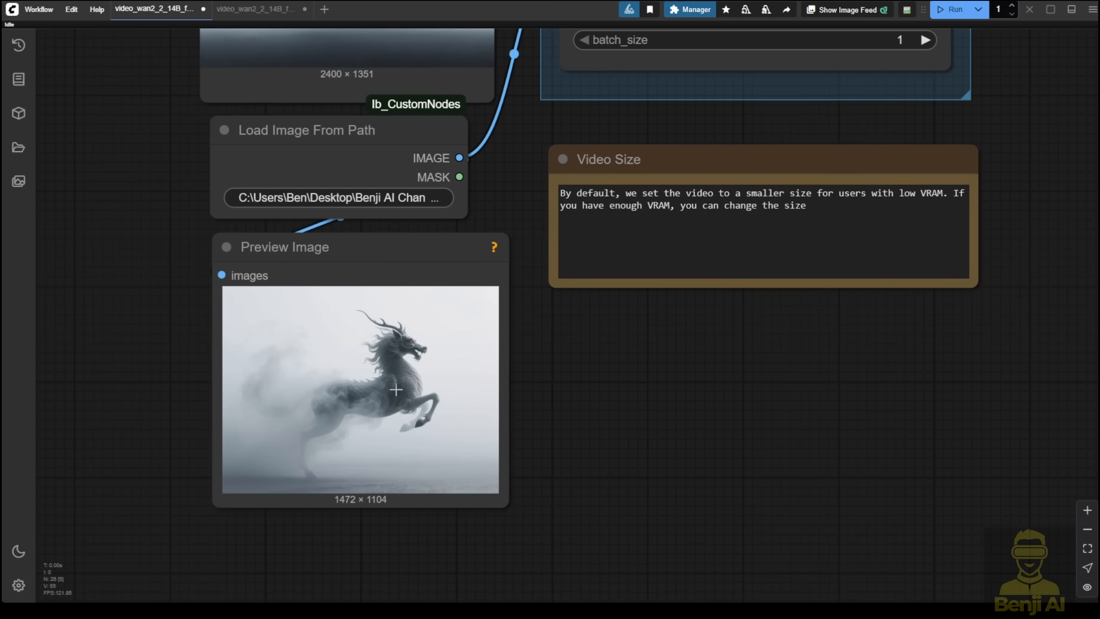
scroll(410, 371, up, 3)
scroll(407, 377, up, 3)
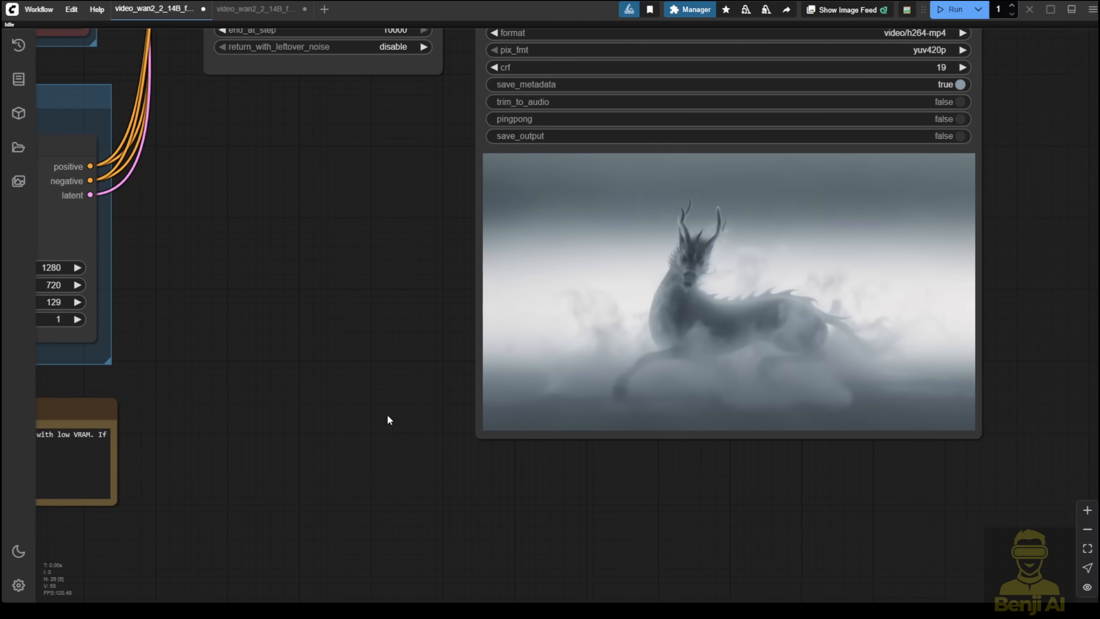
drag(387, 414, 212, 501)
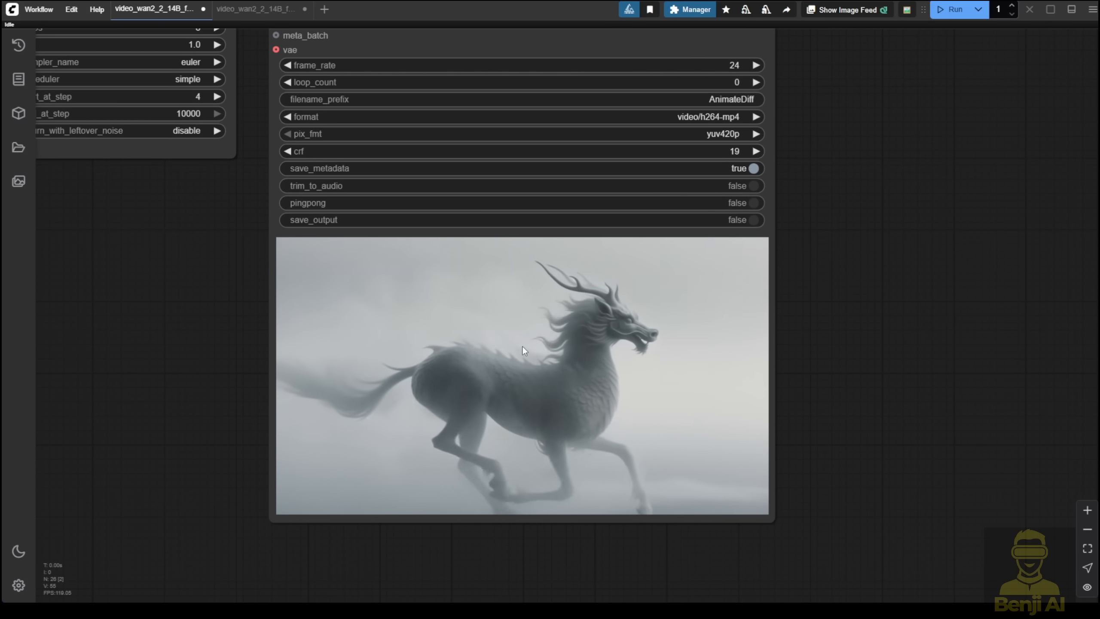
Watch the Example3 output video on the ComfyUI Blog and replay it from near the beginning.
scroll(495, 328, up, 3)
scroll(496, 331, up, 1)
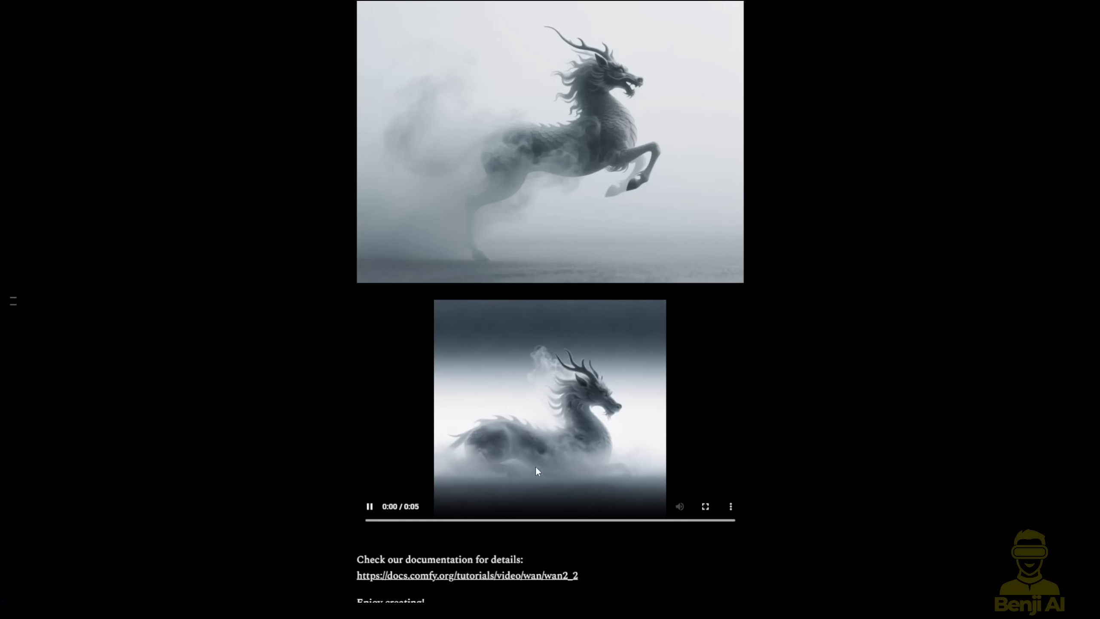
scroll(534, 466, down, 3)
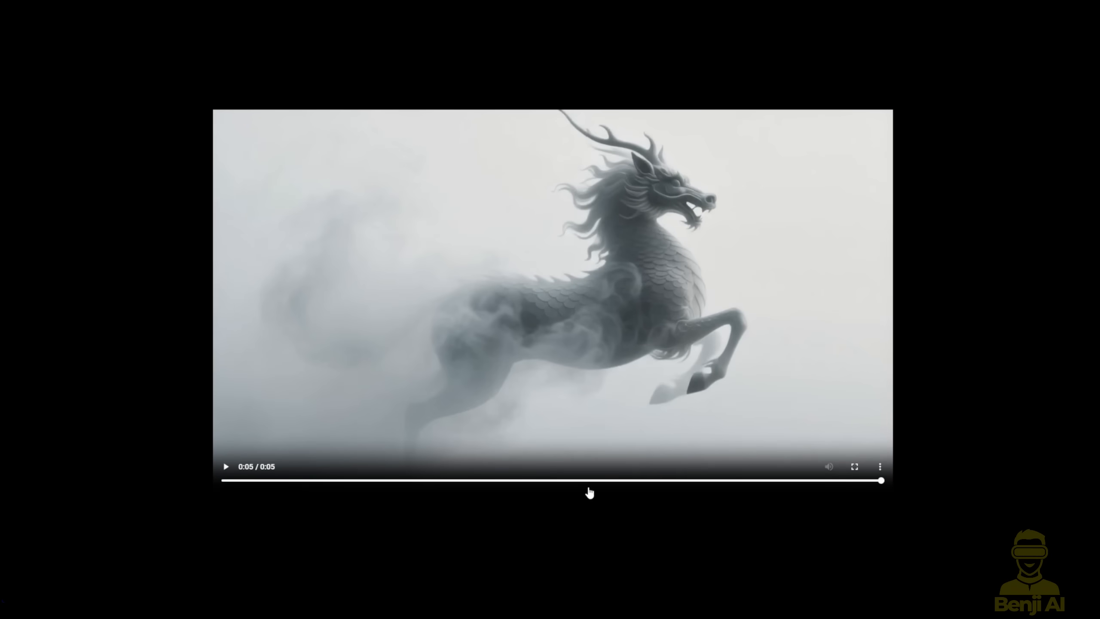
click(295, 483)
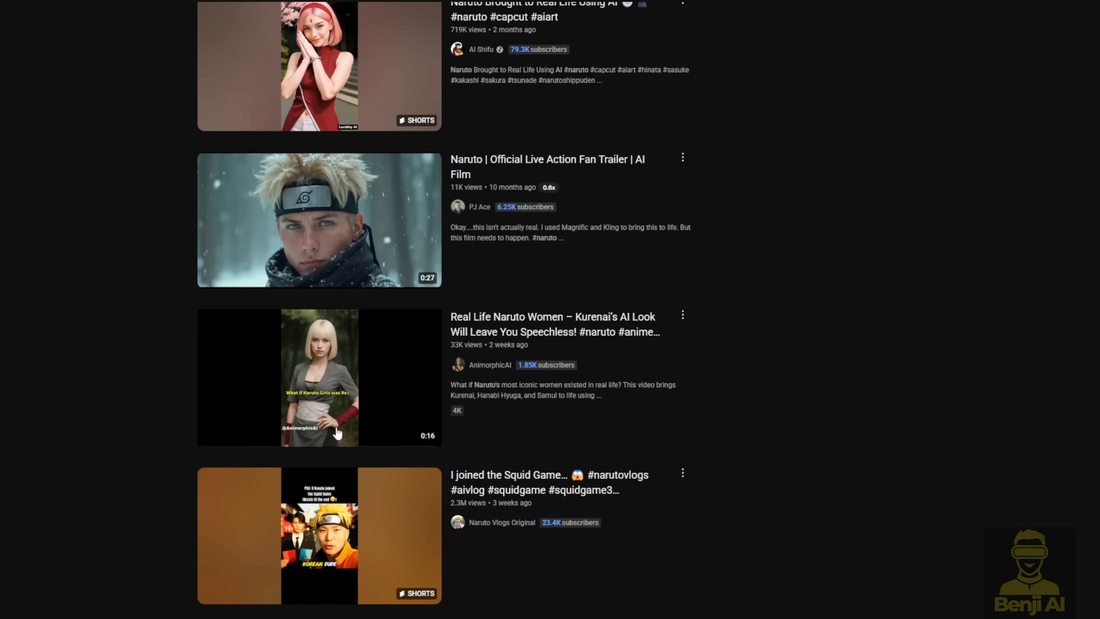
Browse the YouTube search results for AI-made real-life Naruto videos.
scroll(333, 425, up, 15)
scroll(330, 427, down, 1)
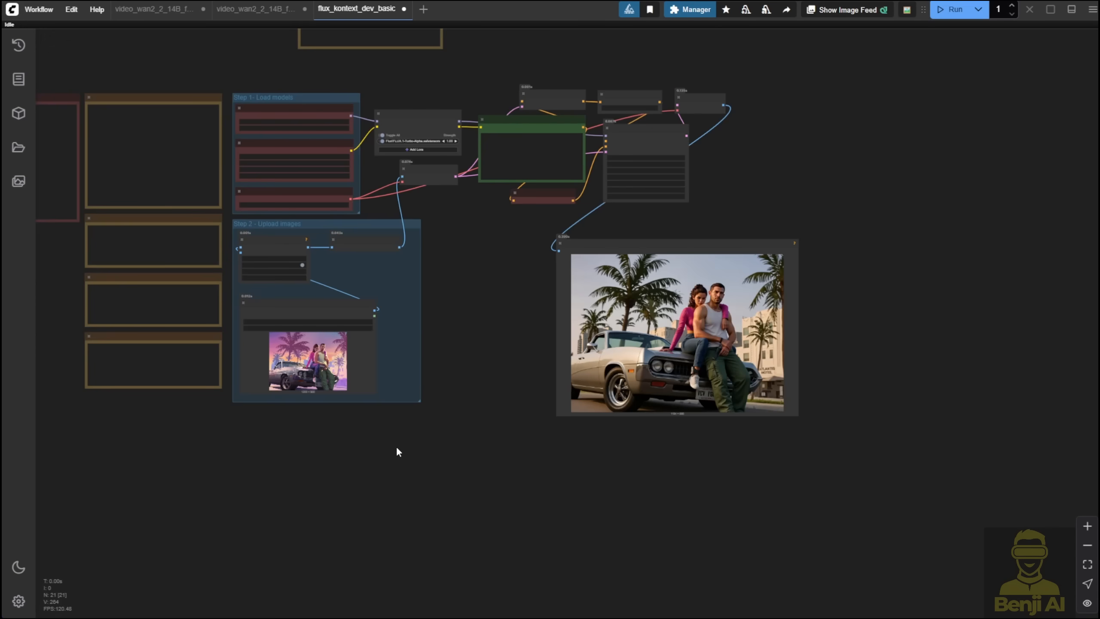
Review the flux_kontext_dev_basic workflow's model, prompt and image nodes, and shift the Preview Image node slightly upward.
scroll(480, 416, up, 3)
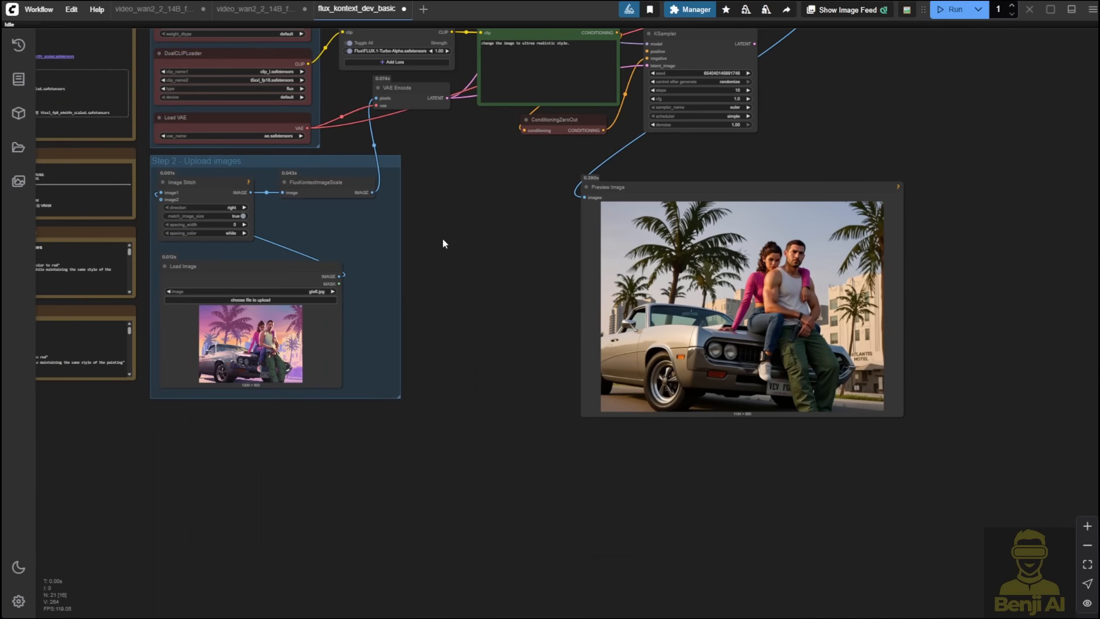
drag(438, 175, 461, 319)
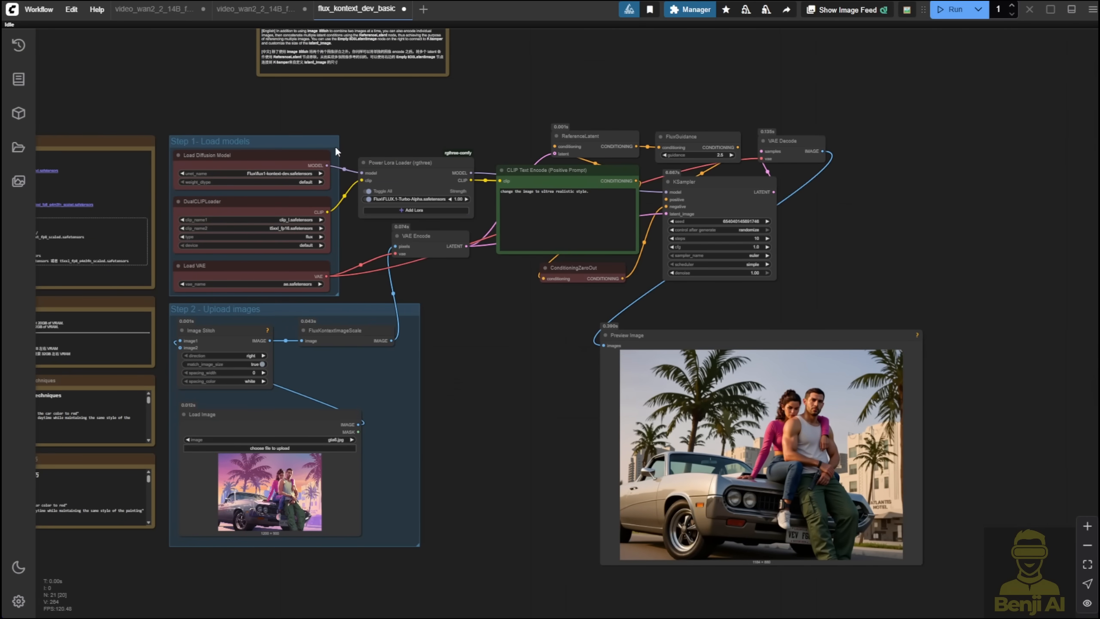
scroll(335, 146, up, 4)
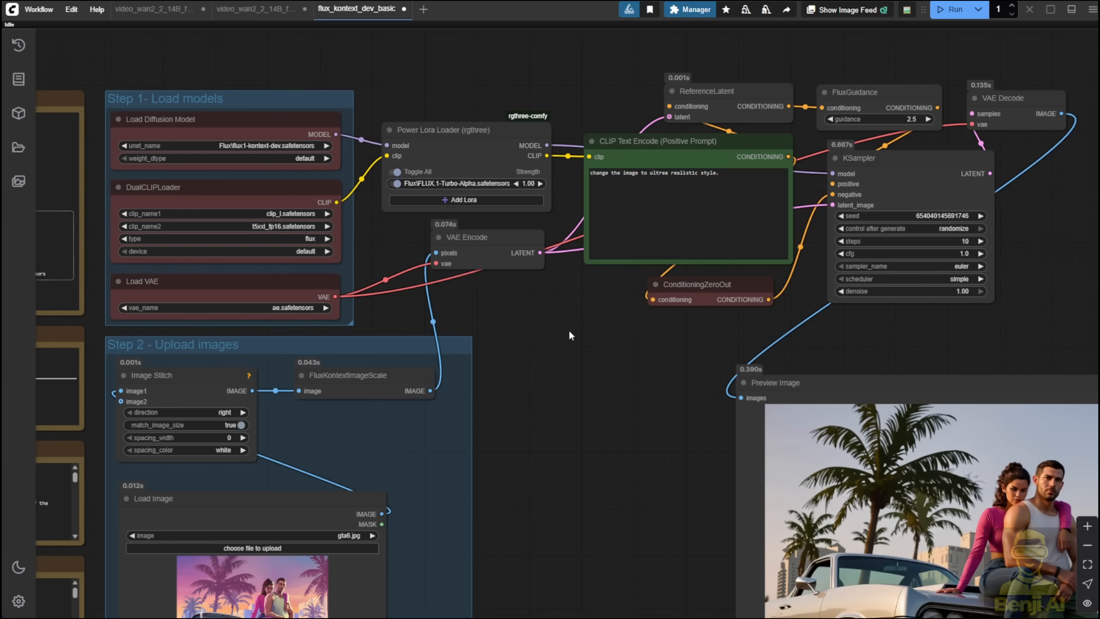
scroll(568, 329, down, 3)
drag(580, 333, 467, 272)
drag(672, 299, 668, 274)
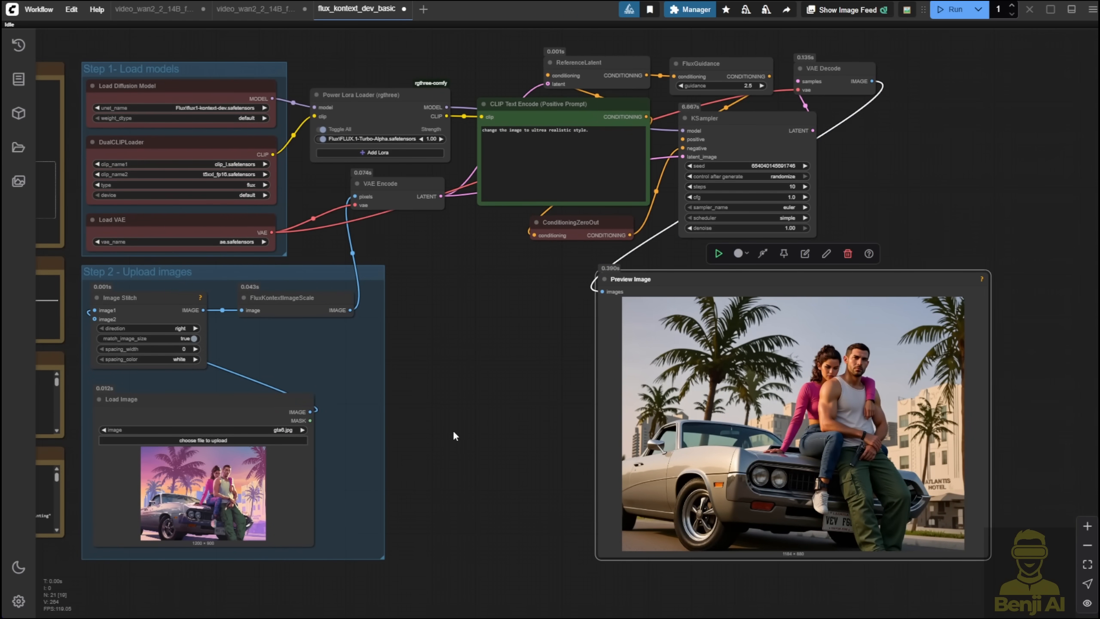
Copy all model, prompt, sampler and image nodes of flux_kontext_dev_basic into the first Wan 2.2 video workflow.
drag(453, 431, 491, 320)
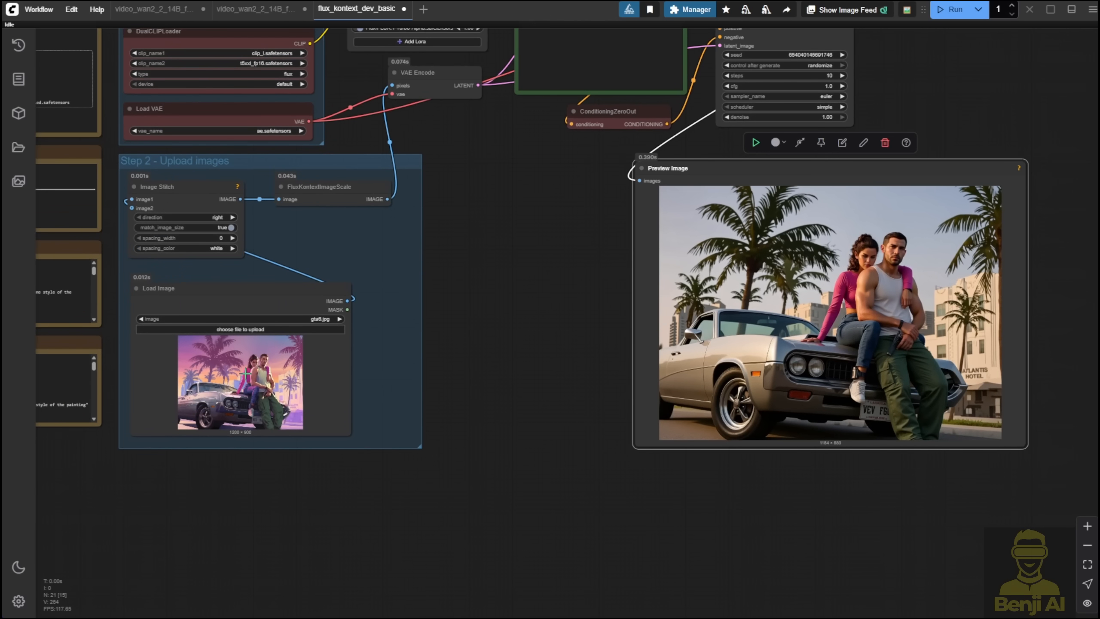
scroll(245, 373, up, 8)
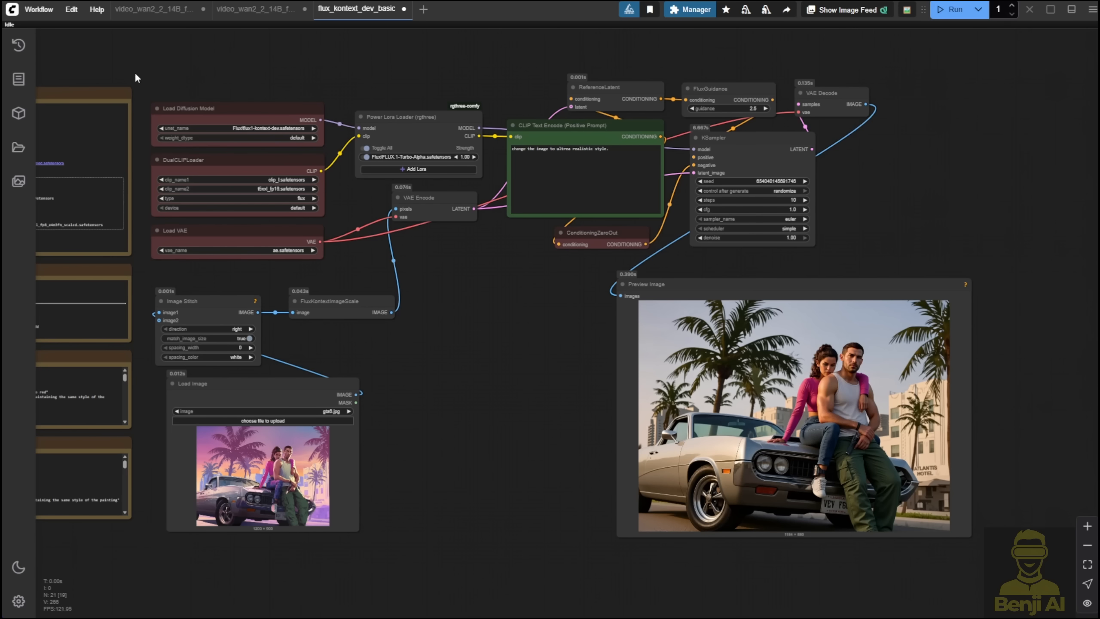
drag(136, 78, 1009, 574)
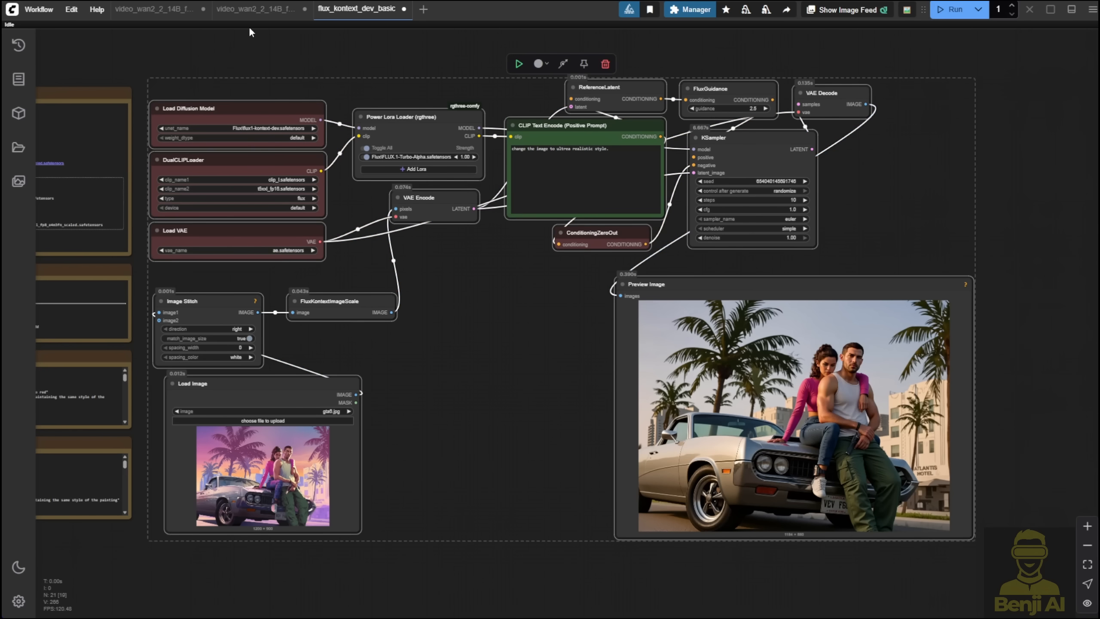
click(162, 12)
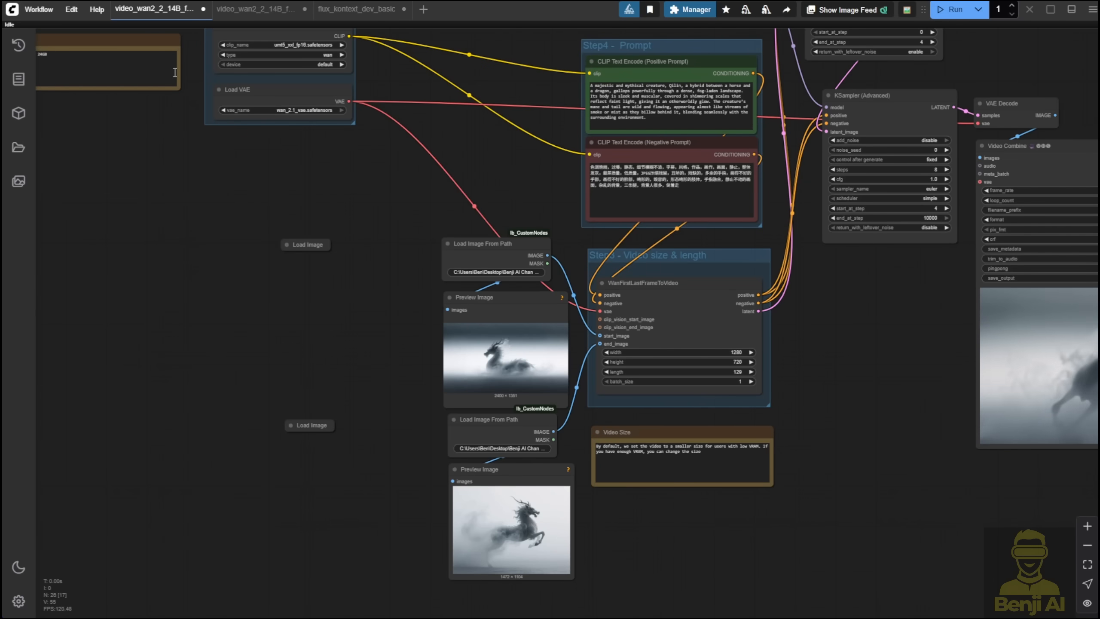
drag(379, 164, 999, 122)
key(ctrl+v)
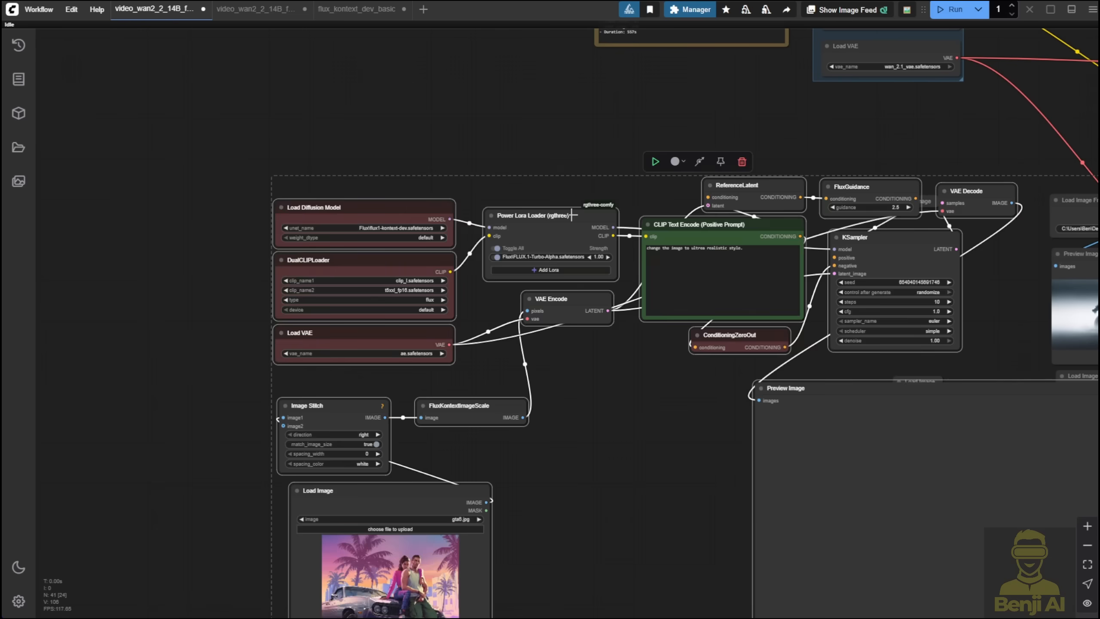
Move the pasted Flux Kontext nodes aside and delete the Wan workflow's collapsed Load Image, Load Image From Path and connected Preview Image nodes.
drag(325, 207, 134, 158)
drag(979, 303, 428, 279)
click(389, 360)
key(Delete)
click(377, 179)
key(Delete)
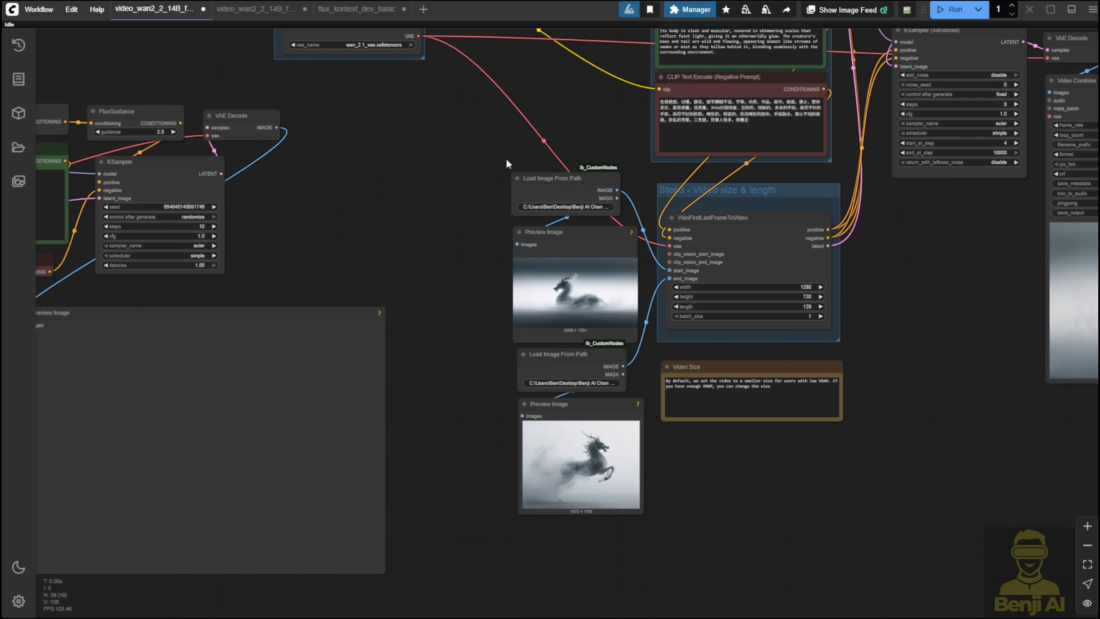
drag(506, 143, 645, 520)
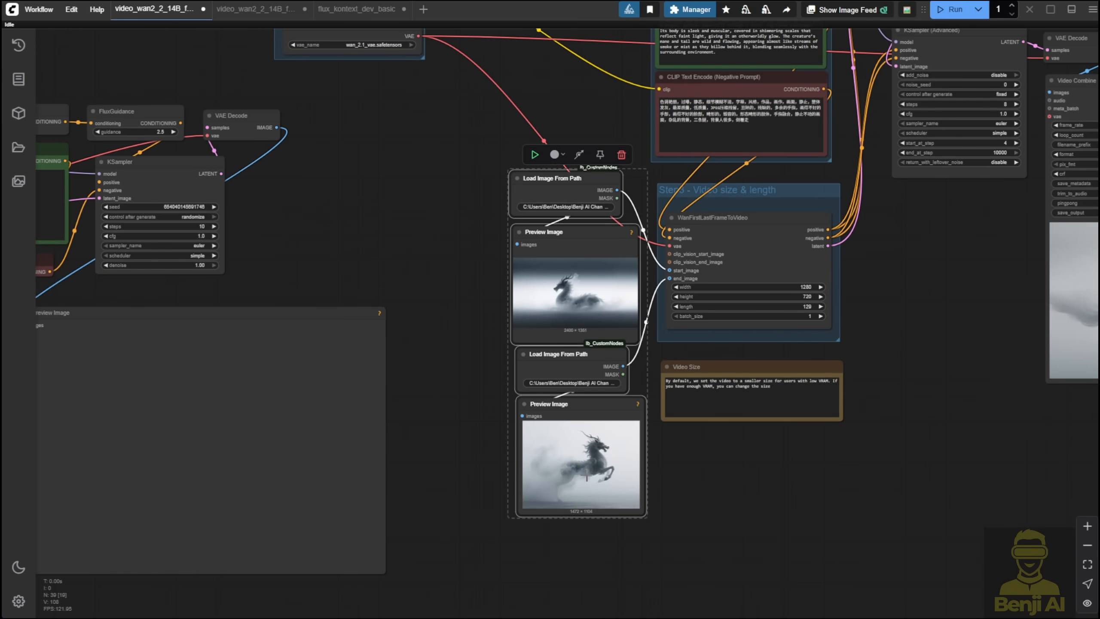
key(Delete)
Connect the gta6.jpg Load Image node's IMAGE output to start_image on the WanFirstLastFrameToVideo node.
scroll(587, 477, down, 3)
drag(587, 476, 830, 404)
drag(202, 368, 890, 251)
drag(758, 333, 978, 327)
mouse_move(388, 359)
mouse_down()
mouse_move(370, 353)
mouse_move(382, 357)
mouse_up()
scroll(385, 377, up, 6)
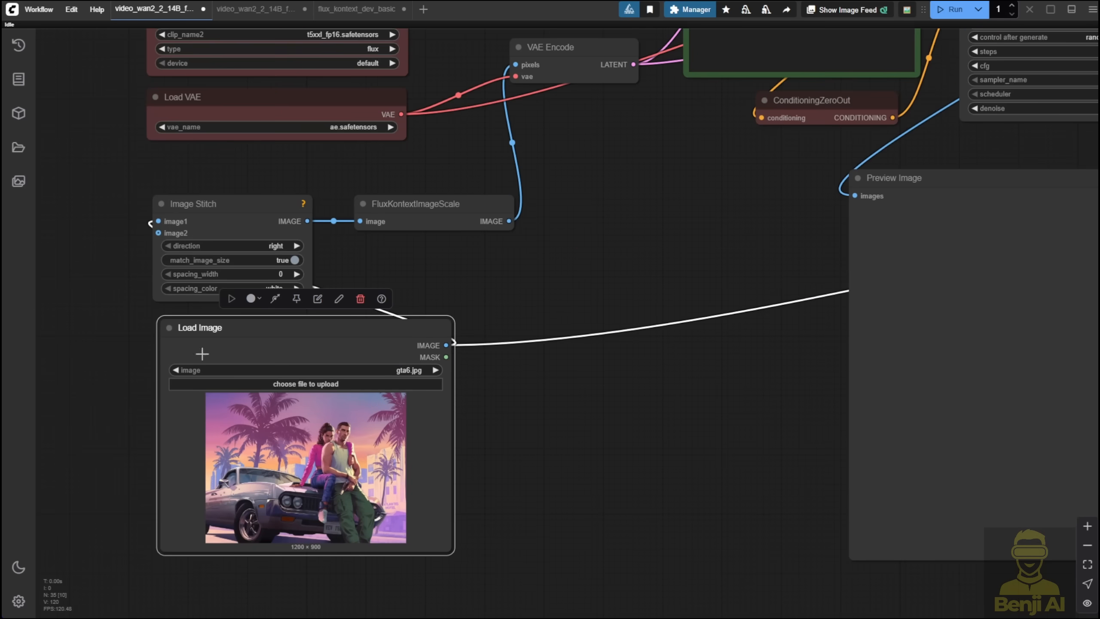
Connect the Flux Kontext VAE Decode node's IMAGE output to end_image on the WanFirstLastFrameToVideo node.
scroll(524, 391, down, 4)
drag(853, 267, 232, 345)
scroll(383, 133, up, 3)
drag(384, 138, 906, 338)
scroll(906, 338, up, 3)
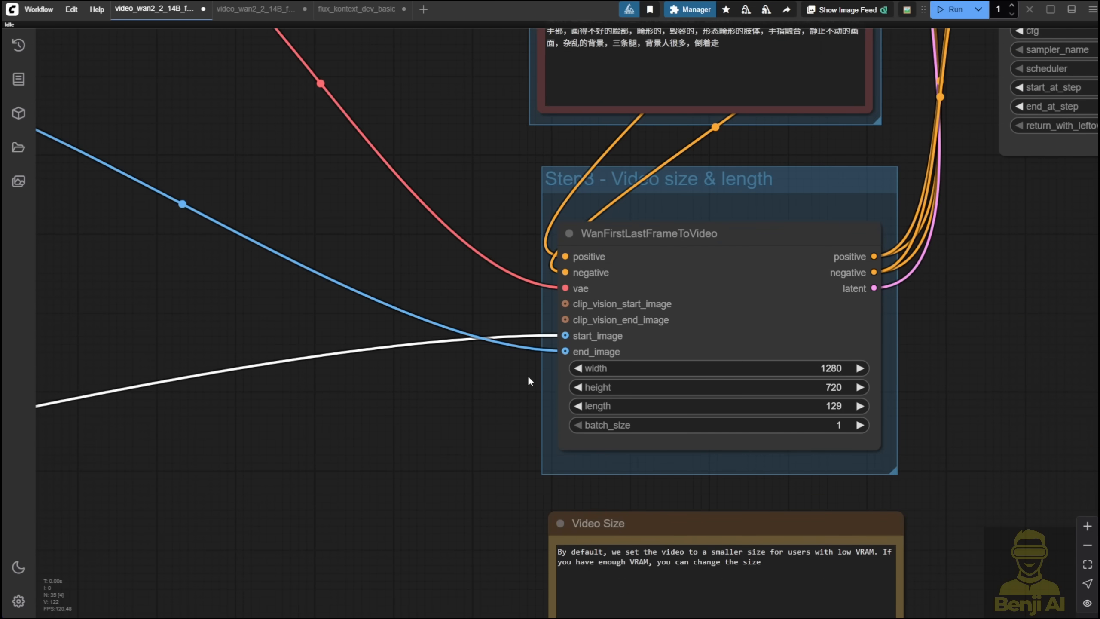
Review the pasted nodes' links and compare the original artwork with the realistic preview in flux_kontext_dev_basic, returning to the Wan workflow.
scroll(296, 466, down, 5)
drag(295, 466, 654, 420)
scroll(508, 476, down, 2)
drag(508, 476, 857, 328)
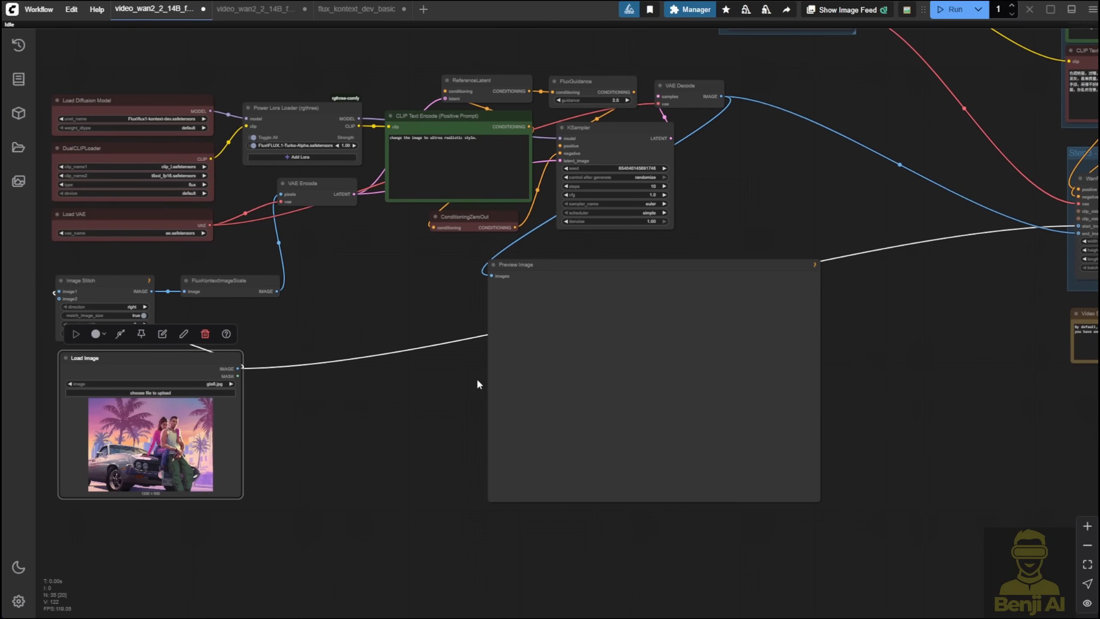
click(506, 372)
click(375, 13)
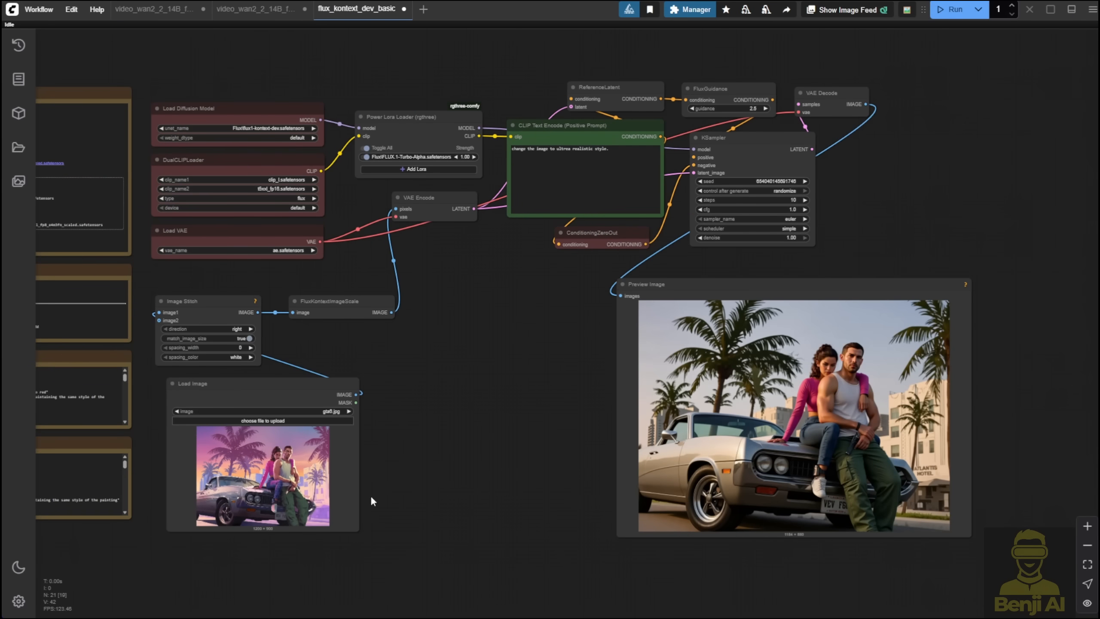
scroll(292, 542, up, 5)
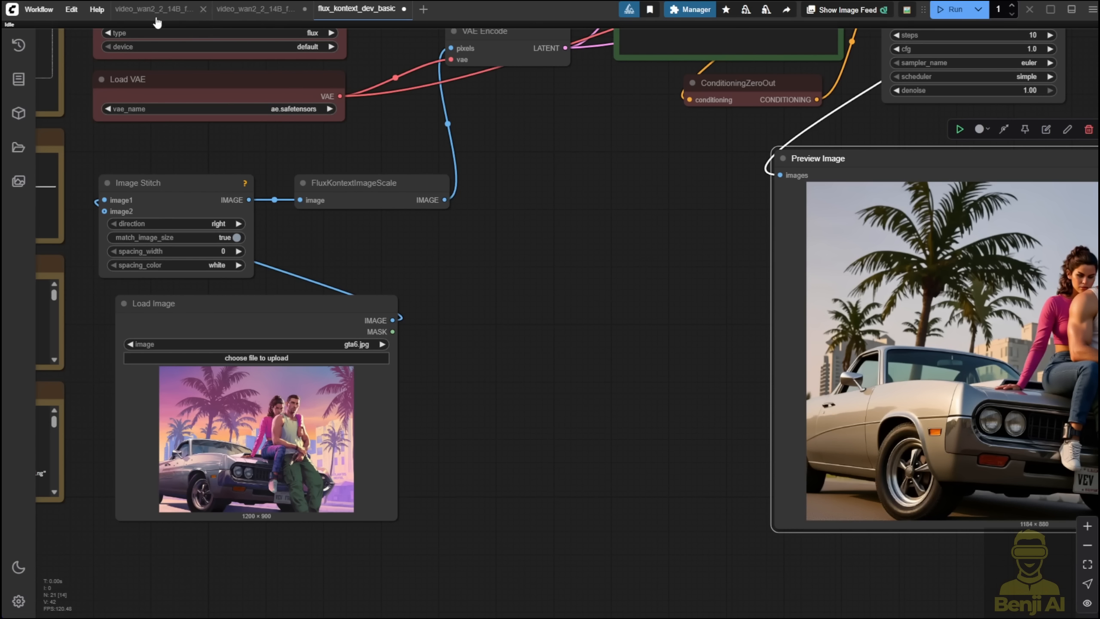
click(154, 9)
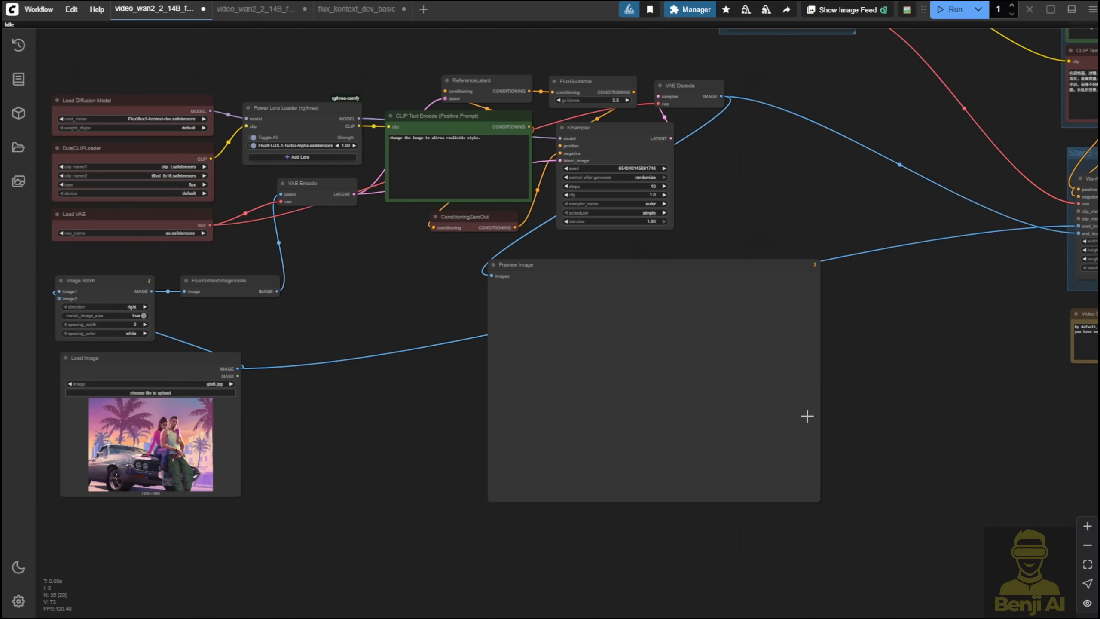
Shift the Flux Kontext VAE Encode node slightly lower, below the Power Lora Loader.
drag(872, 390, 902, 473)
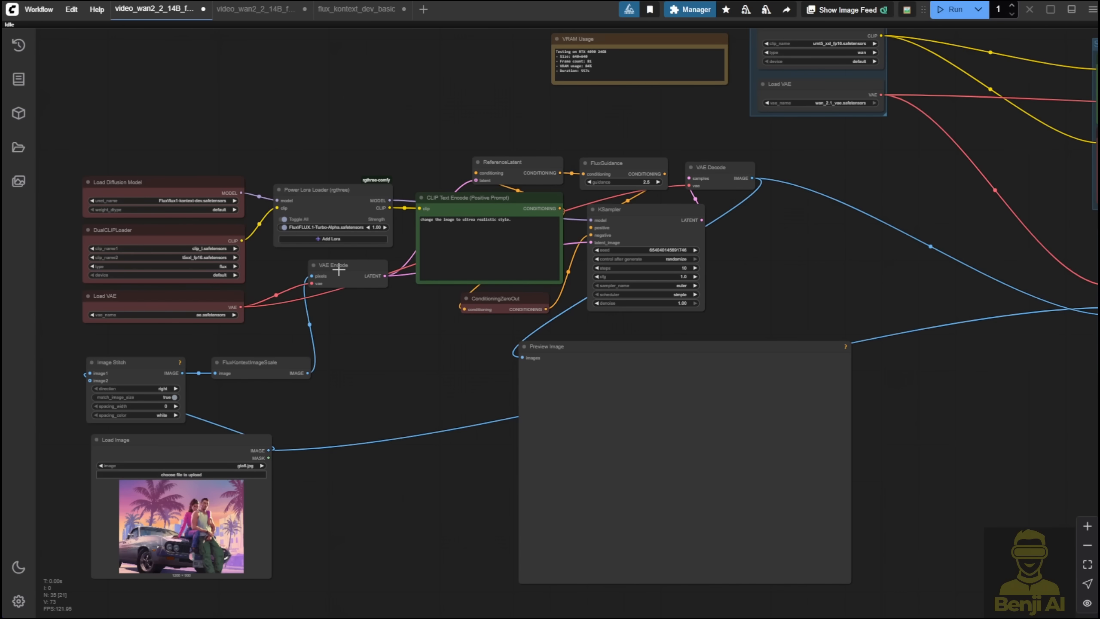
drag(338, 269, 347, 302)
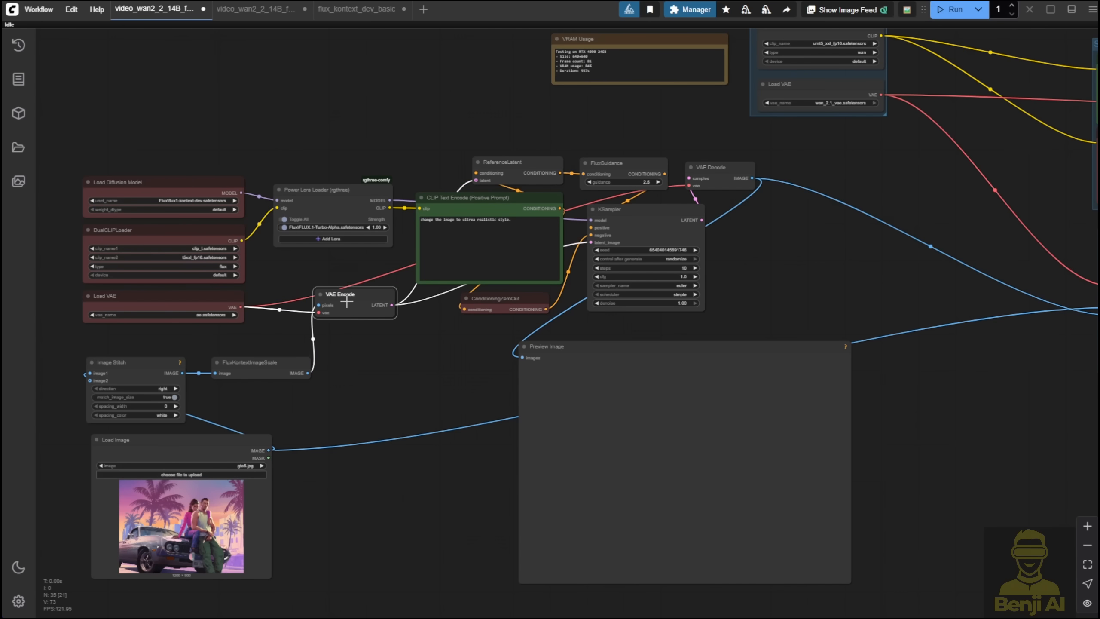
drag(858, 282, 780, 358)
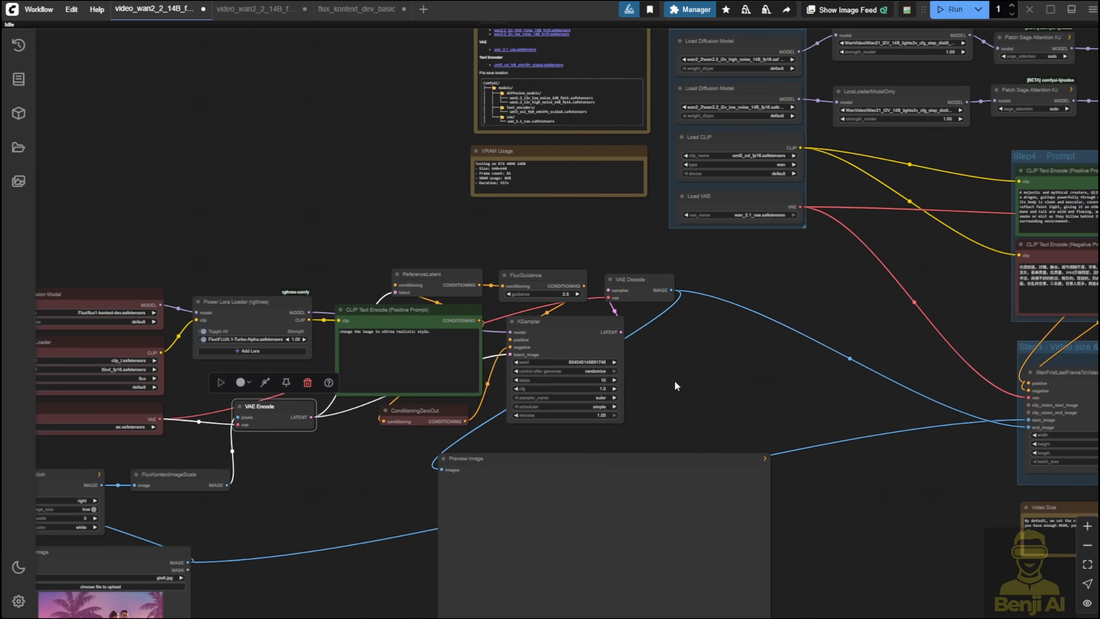
scroll(674, 380, down, 1)
Create a group titled "Flux Kontext" and size it to enclose all the pasted Flux Kontext nodes.
click(376, 257)
drag(370, 257, 579, 216)
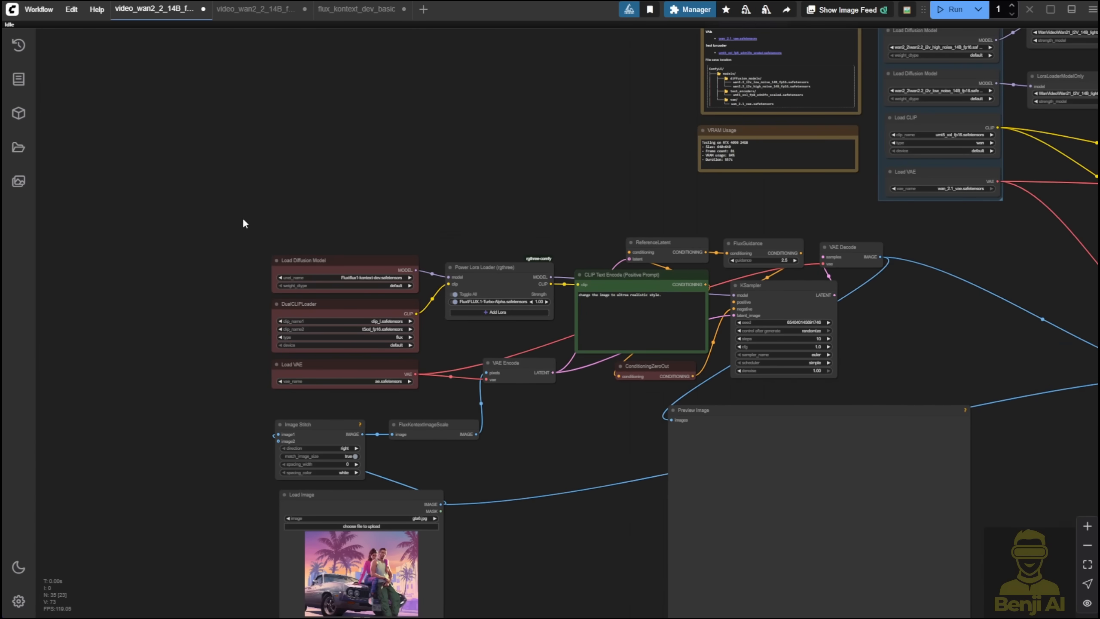
key(ctrl+g)
text(Flux Kontext)
key(Return)
drag(292, 222, 242, 143)
drag(219, 164, 684, 576)
Add a group titled "Wan Sampler" and stretch it into a tall frame beside the Wan prompt and video size groups.
drag(298, 163, 114, 162)
right_click(393, 181)
drag(114, 163, 126, 171)
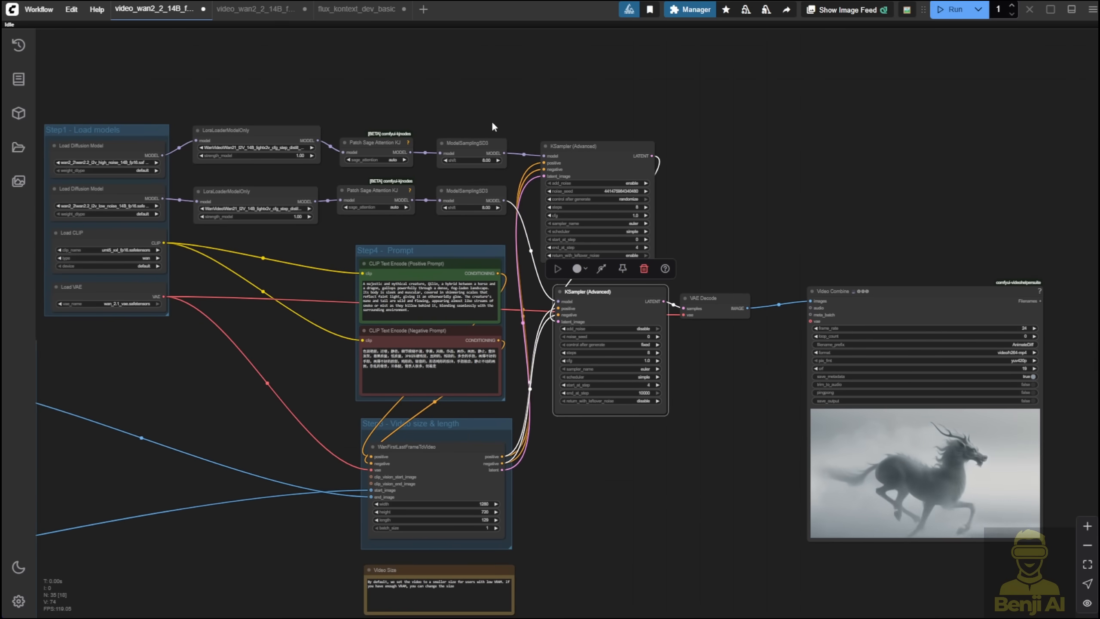
click(573, 115)
right_click(522, 102)
click(527, 113)
double_click(590, 86)
text(Wan Sampler)
key(Return)
drag(557, 118, 558, 101)
drag(572, 124, 773, 609)
Move both KSampler (Advanced), VAE Decode, Patch Sage Attention KJ and ModelSamplingSD3 nodes into the Wan Sampler group.
ctrl+drag(764, 437, 534, 135)
drag(596, 152, 604, 333)
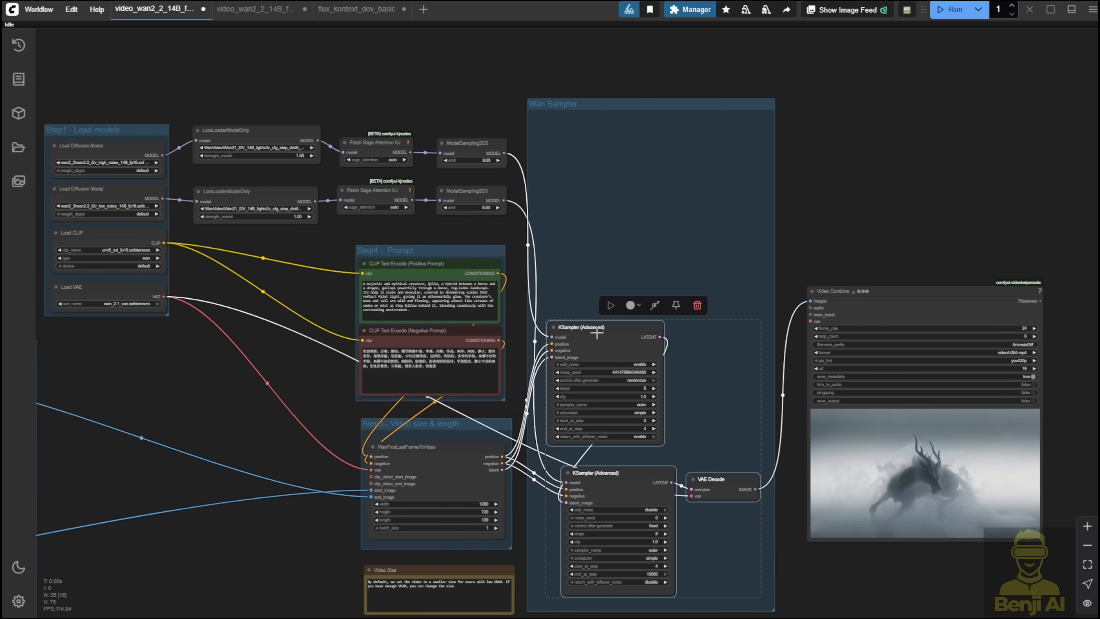
ctrl+drag(332, 123, 511, 223)
drag(477, 195, 719, 282)
Move the Prompt group, the Video size & length group and the Video Size note closer to the Load models group.
drag(399, 237, 441, 192)
drag(583, 373, 423, 361)
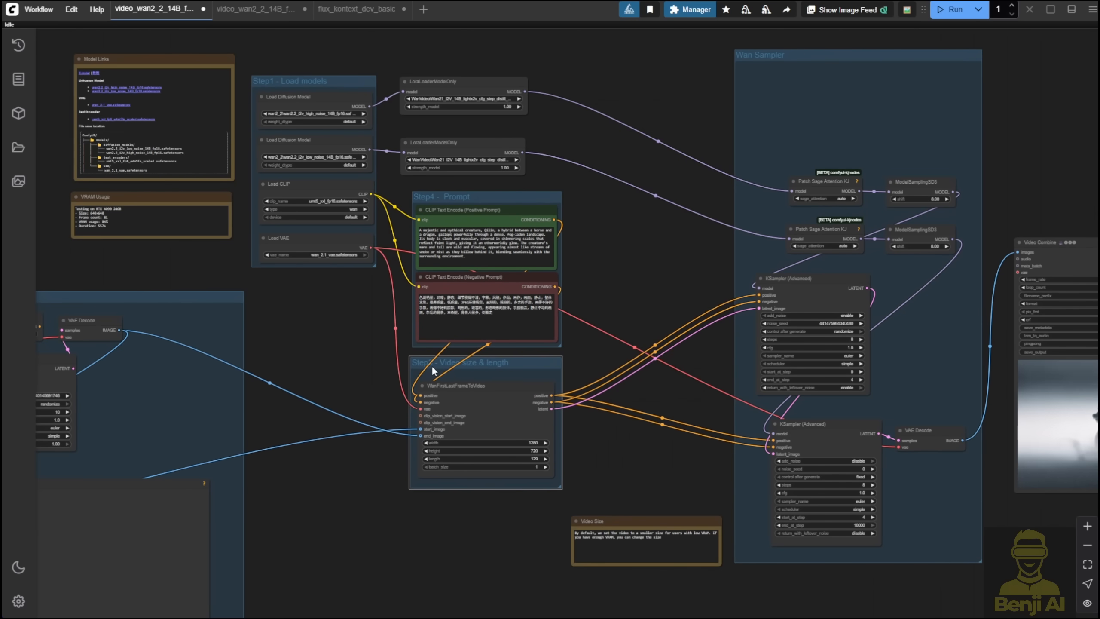
drag(613, 523, 464, 509)
drag(387, 473, 574, 477)
drag(771, 212, 453, 250)
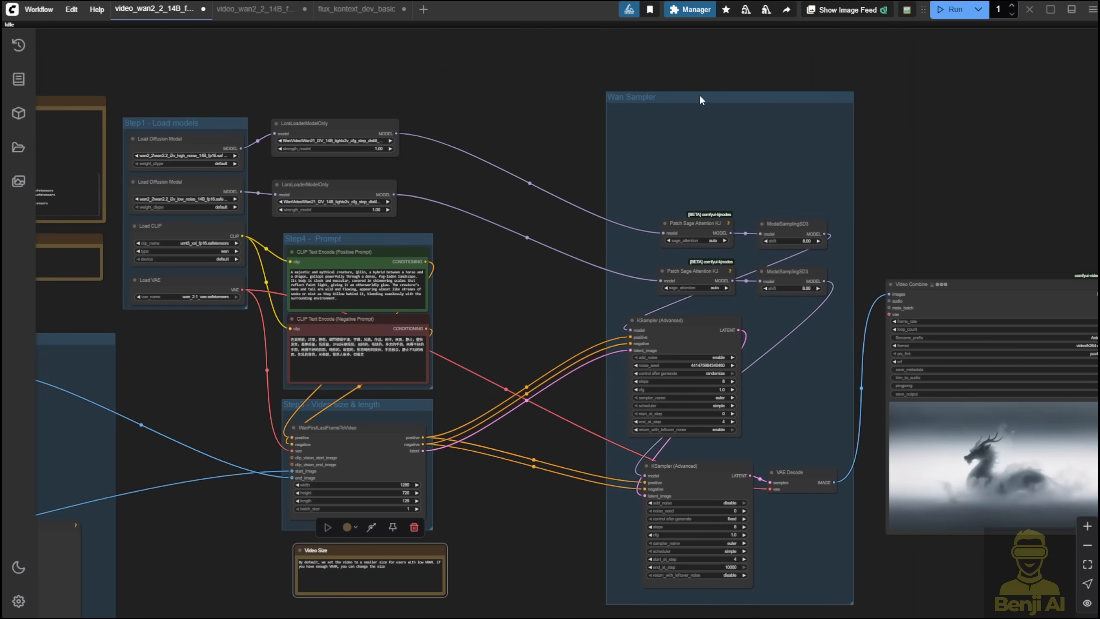
Move the Wan Sampler group next to the prompt group, fit it to its nodes, and place Video Combine beside it.
drag(700, 95, 552, 91)
drag(520, 187, 659, 603)
right_click(549, 145)
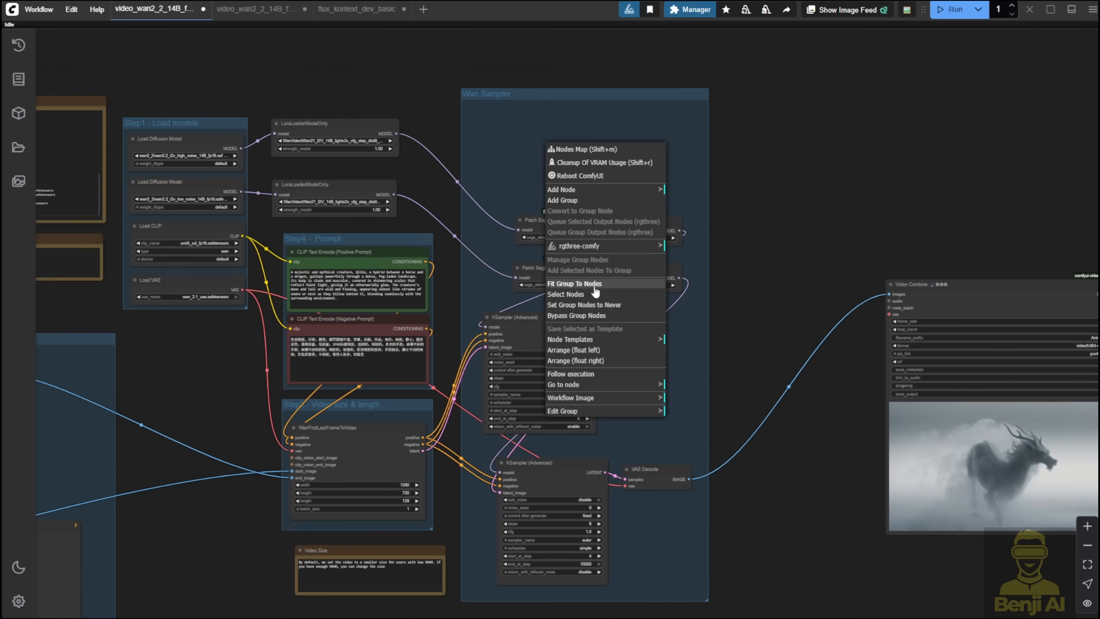
click(563, 287)
drag(910, 284, 729, 321)
Mute the Wan Sampler group by setting its nodes to Never.
right_click(624, 344)
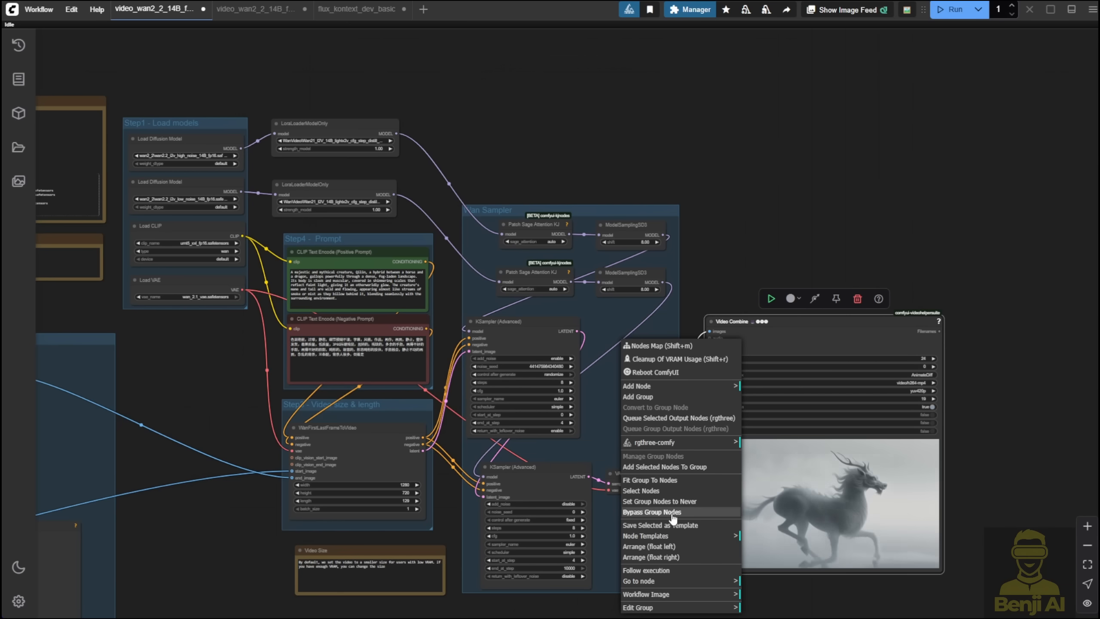
click(672, 503)
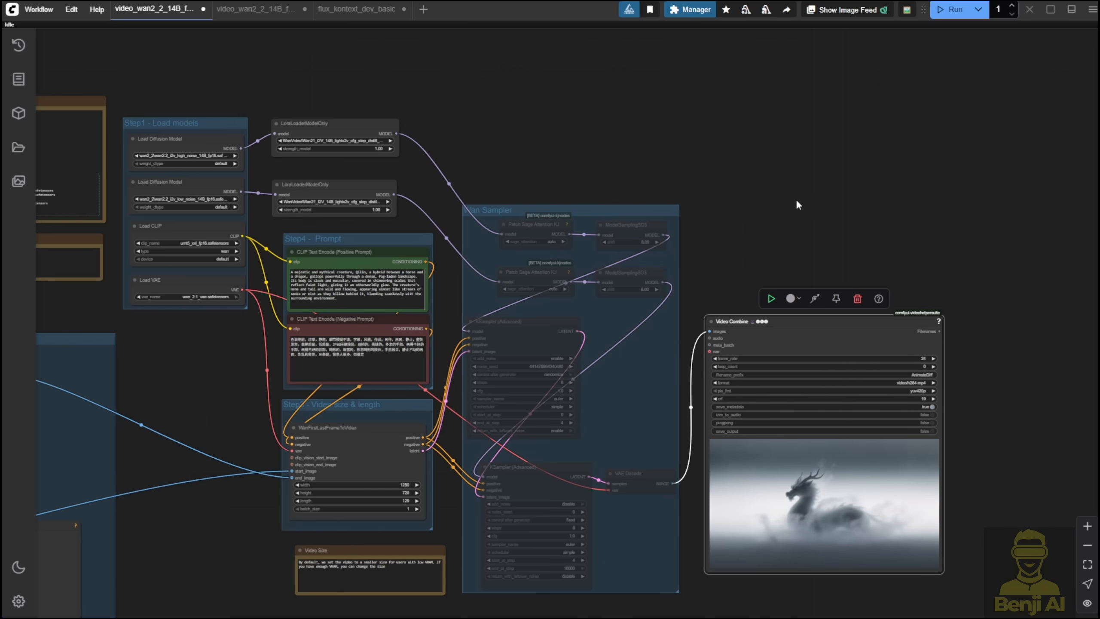
drag(537, 148, 920, 82)
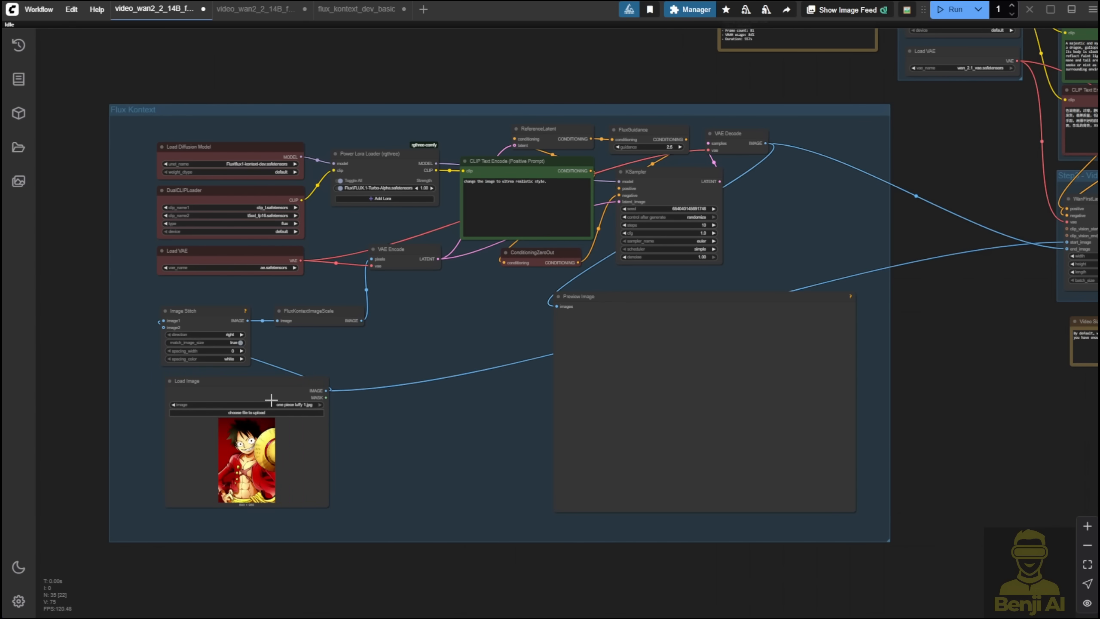
Enlarge the Load Image node with the one piece luffy 1.jpg picture and rearrange Load Image, Image Stitch and FluxKontextImageScale below the VAE nodes.
scroll(278, 389, up, 6)
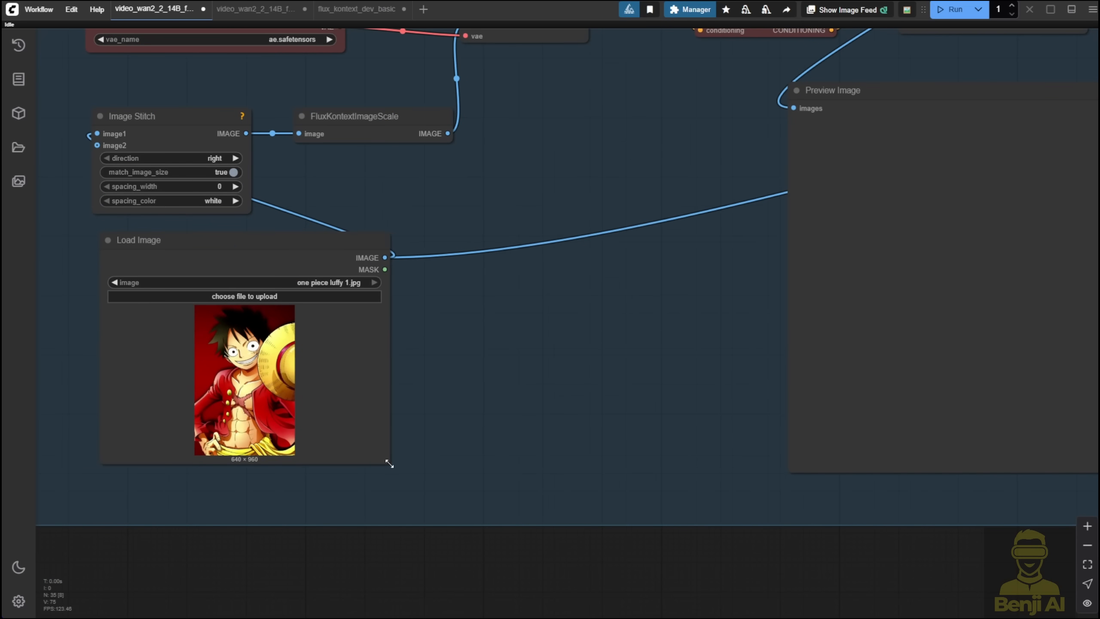
drag(389, 463, 305, 514)
drag(368, 124, 492, 81)
drag(143, 116, 447, 125)
drag(268, 242, 252, 98)
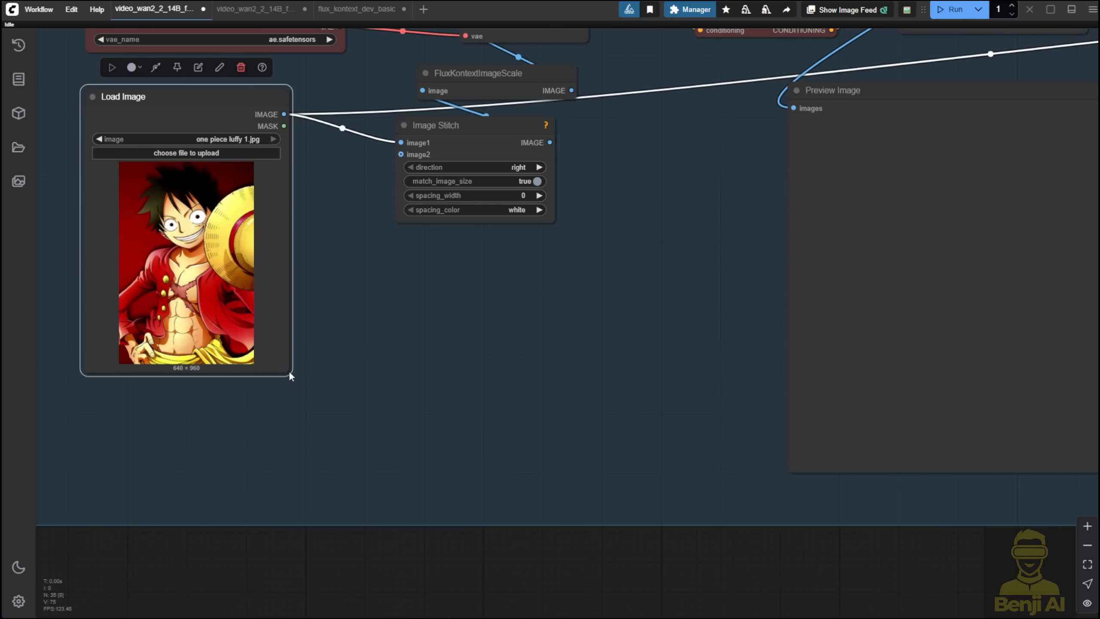
drag(287, 373, 328, 489)
click(392, 430)
scroll(424, 412, down, 2)
drag(426, 413, 322, 522)
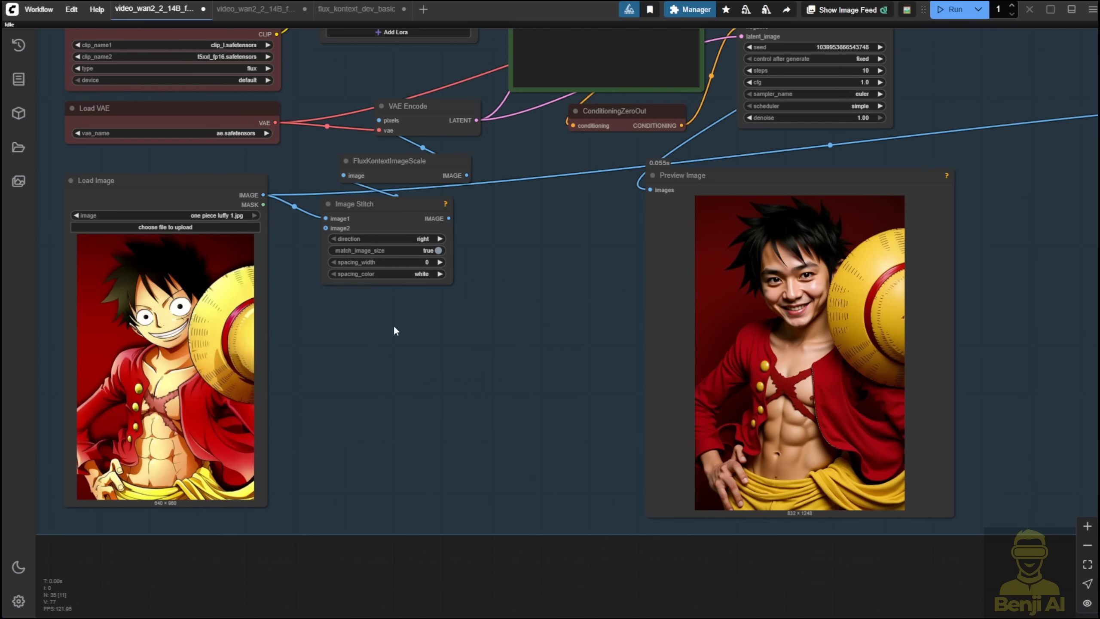
Compare the anime source with the realistic Flux Kontext image, and examine the Wan prompt, sampler settings and Video Combine output.
click(755, 355)
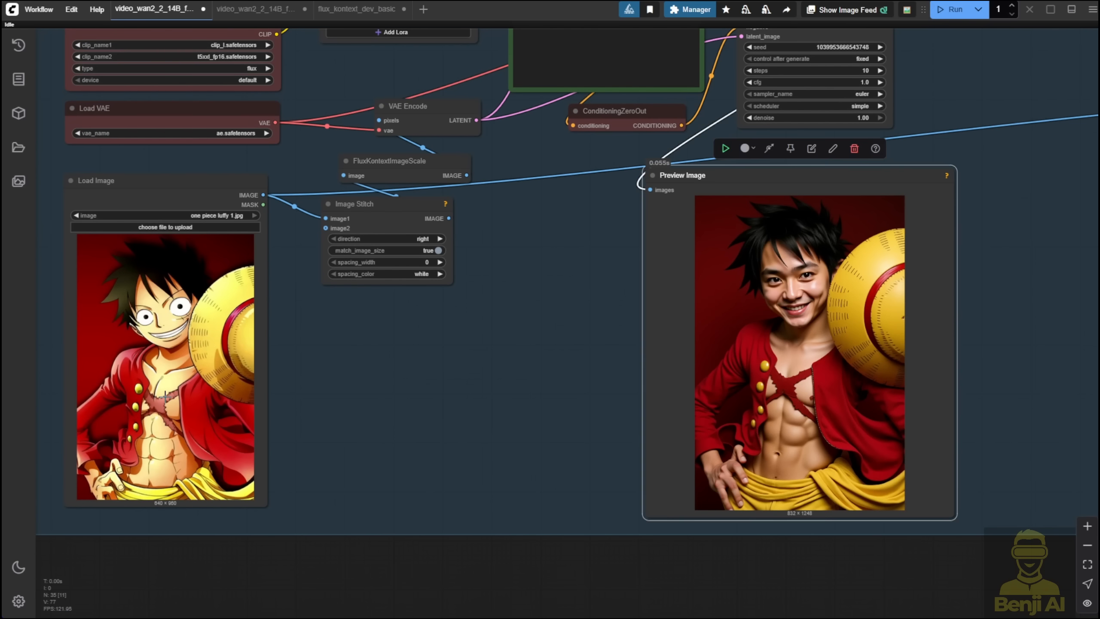
click(167, 395)
scroll(492, 449, down, 3)
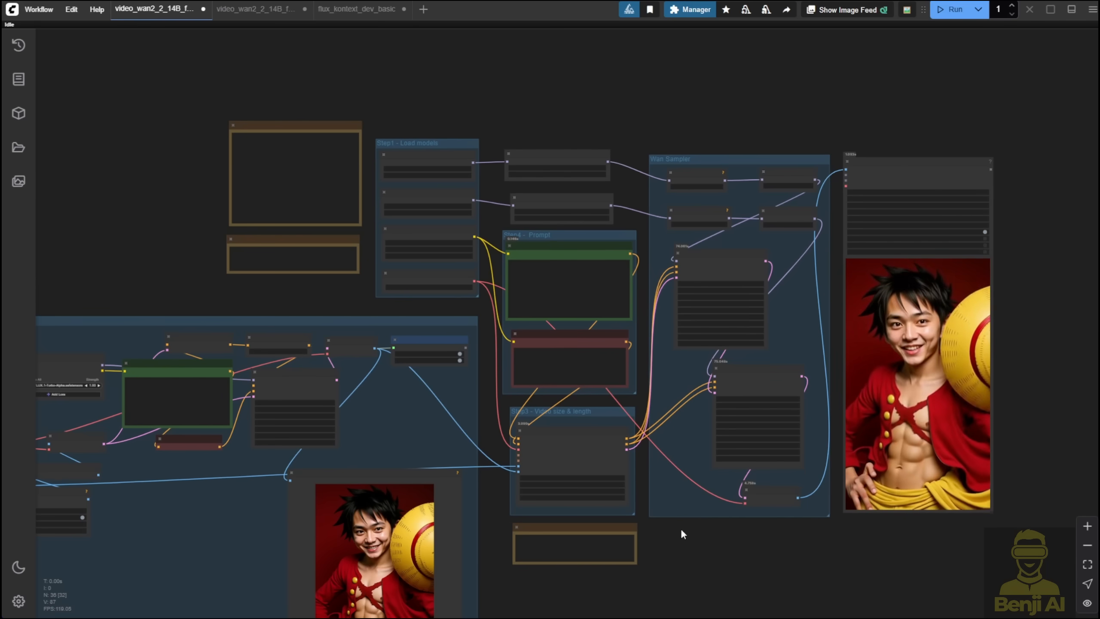
scroll(680, 528, up, 3)
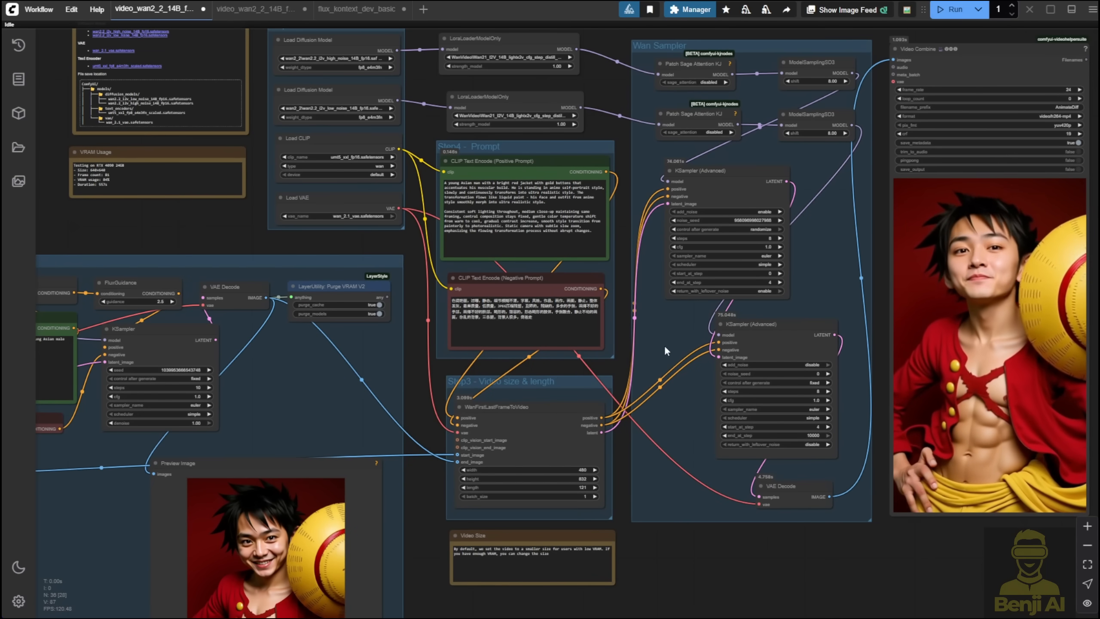
drag(627, 333, 534, 373)
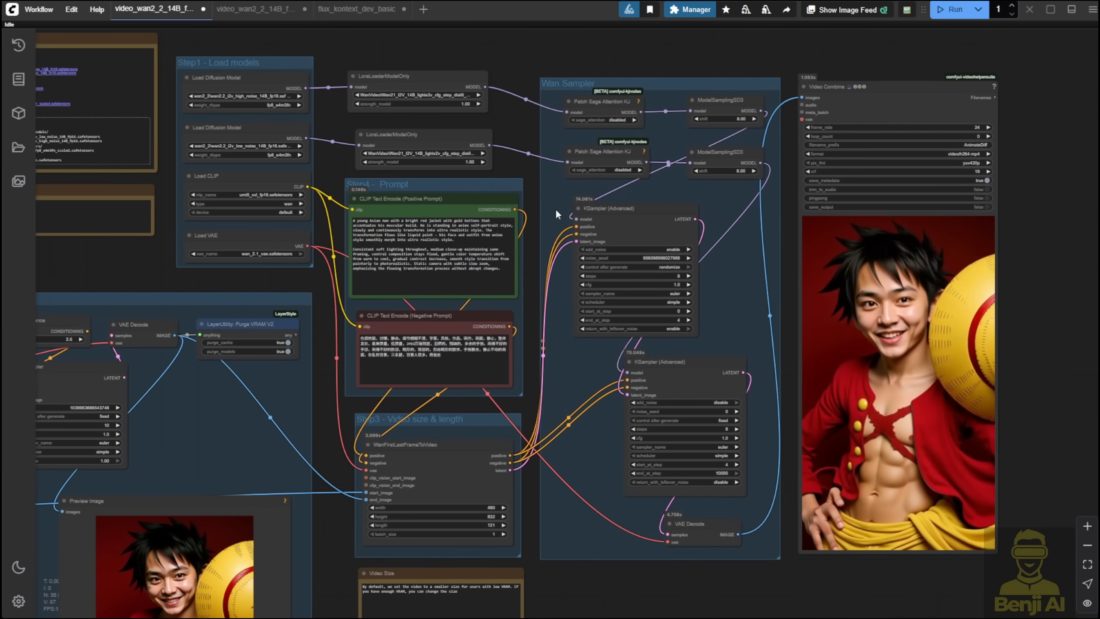
scroll(624, 266, up, 2)
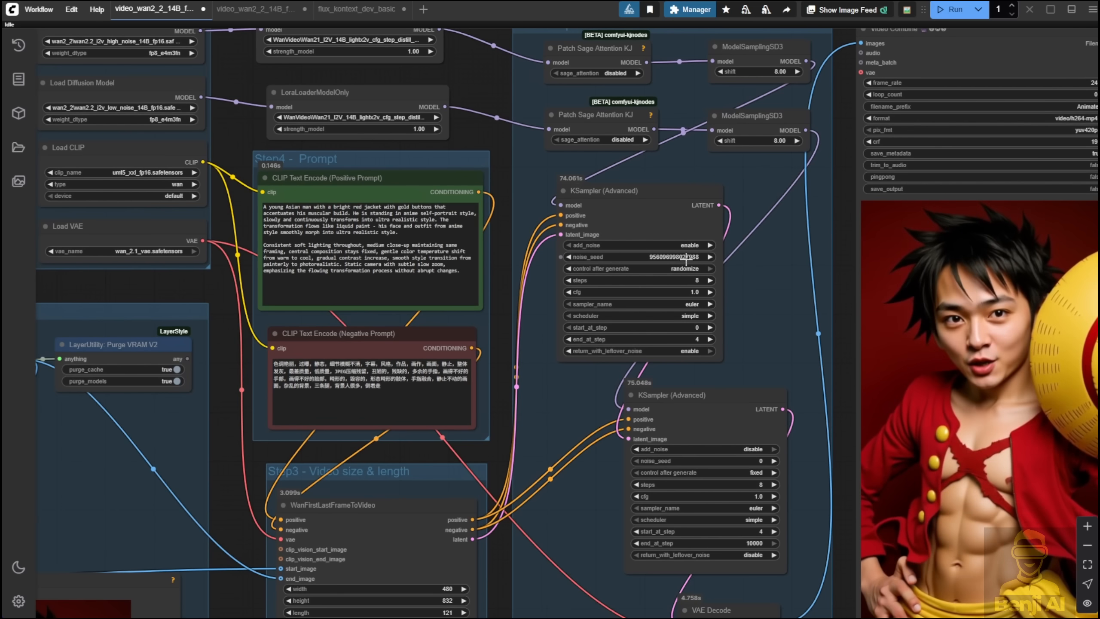
scroll(785, 310, down, 3)
drag(829, 313, 724, 254)
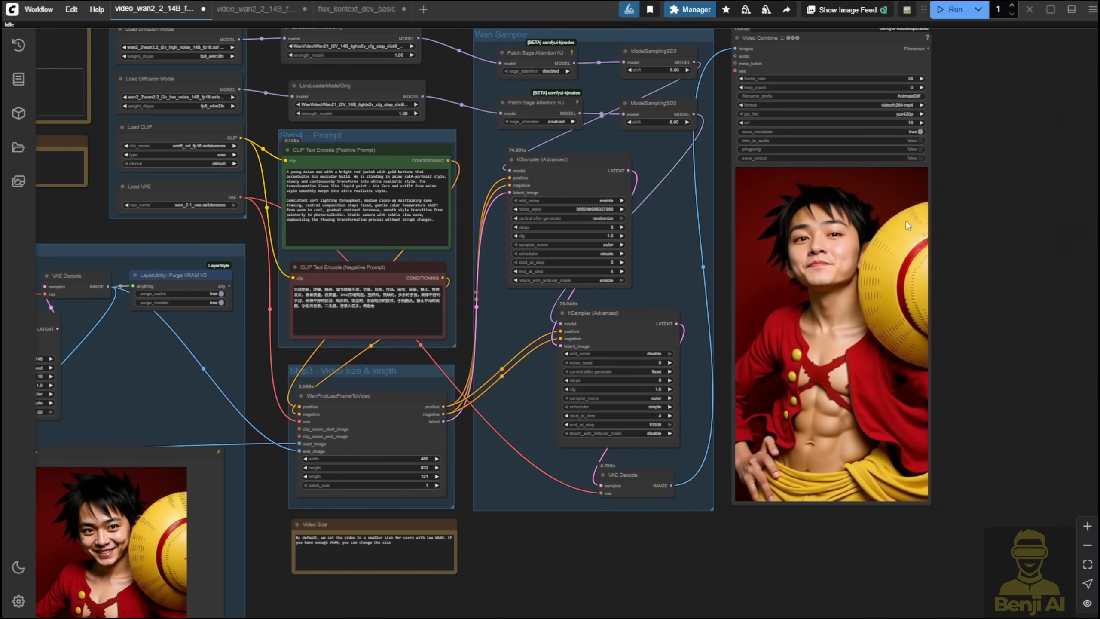
scroll(442, 179, up, 7)
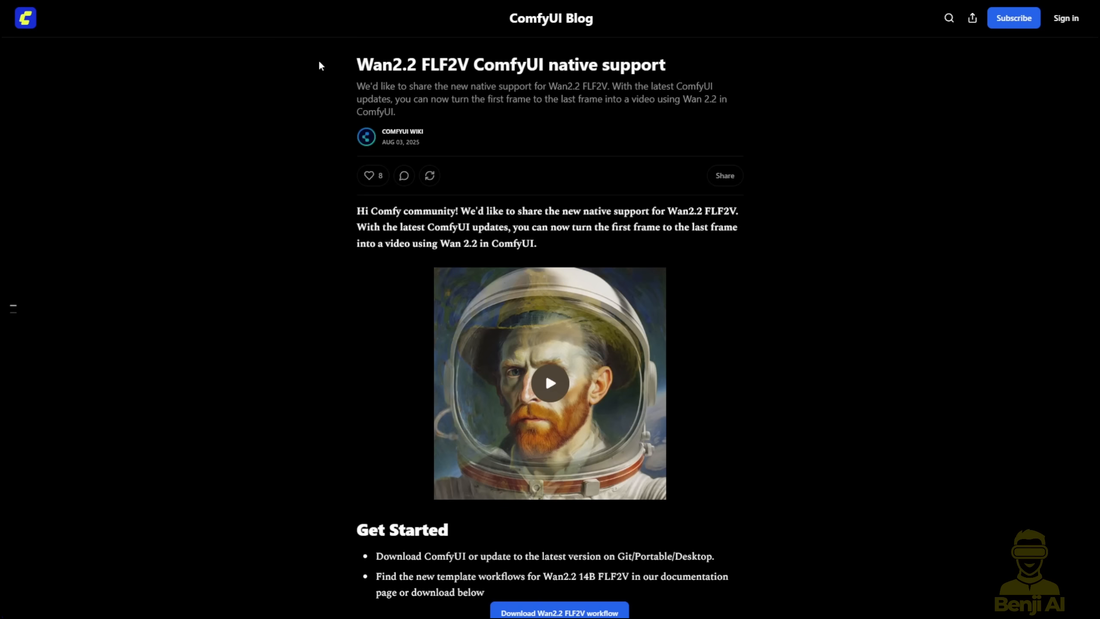
Play the sample video in the Wan2.2 FLF2V blog post, pause it, and replay it from the start.
scroll(401, 227, down, 2)
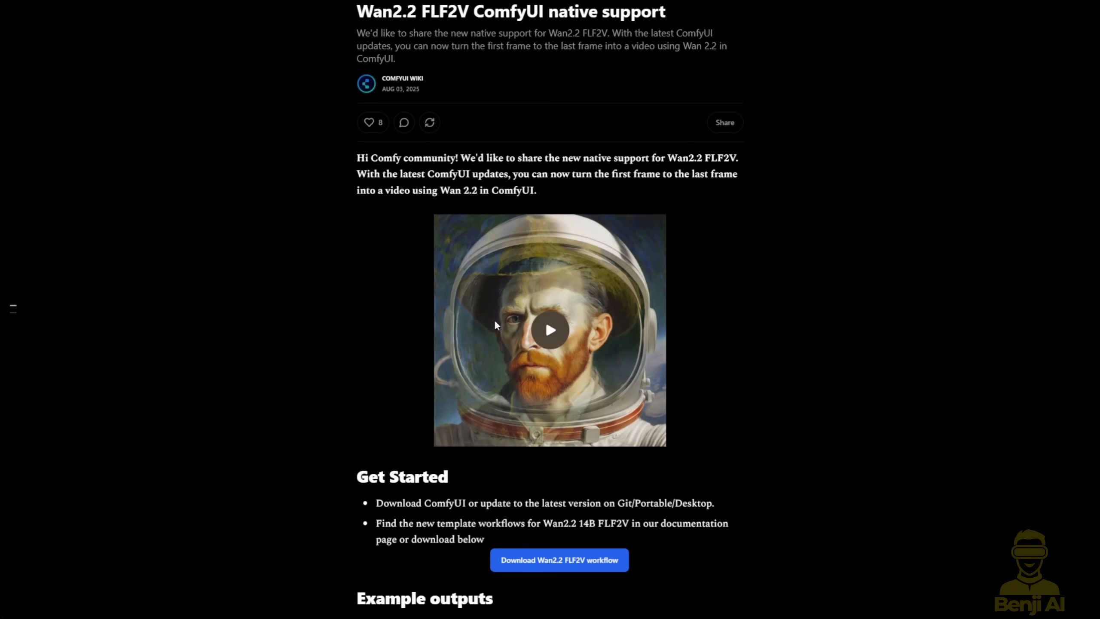
click(547, 330)
click(372, 424)
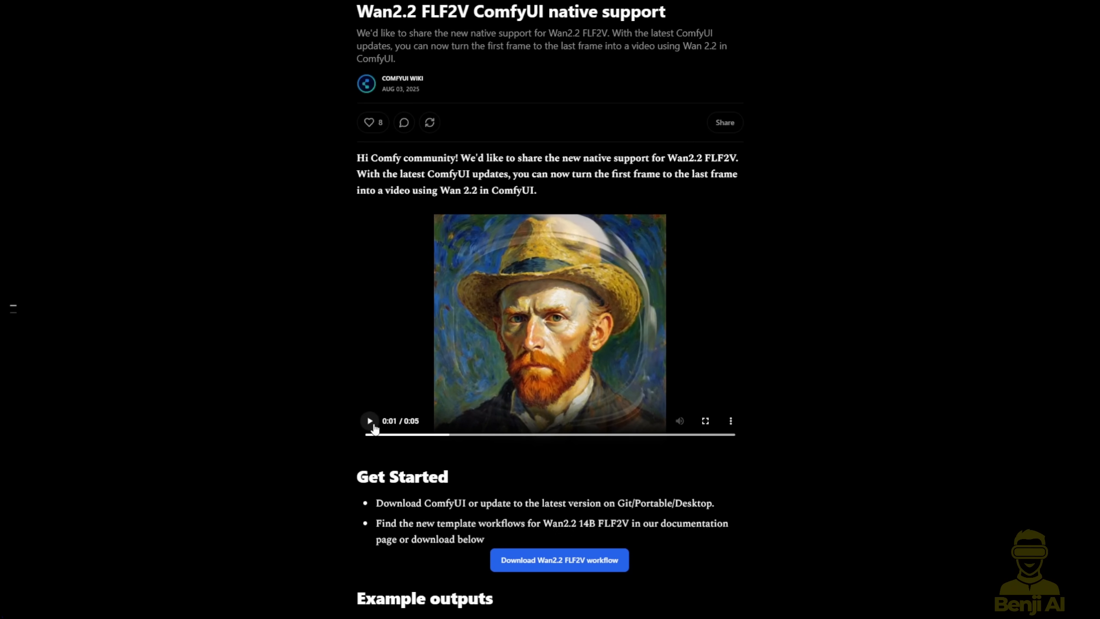
click(368, 435)
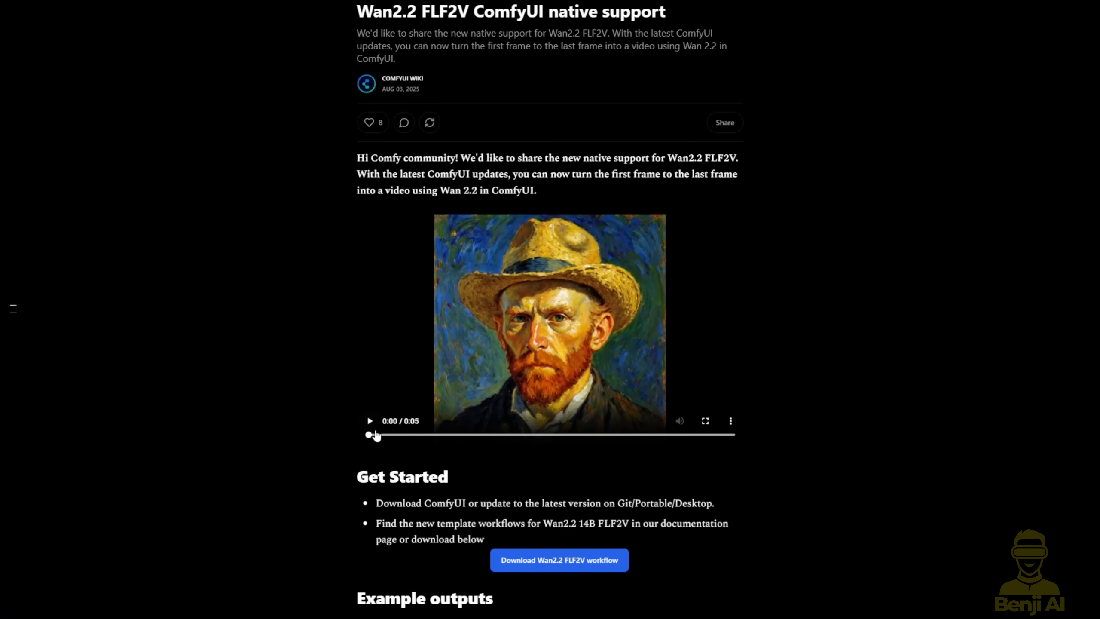
click(369, 423)
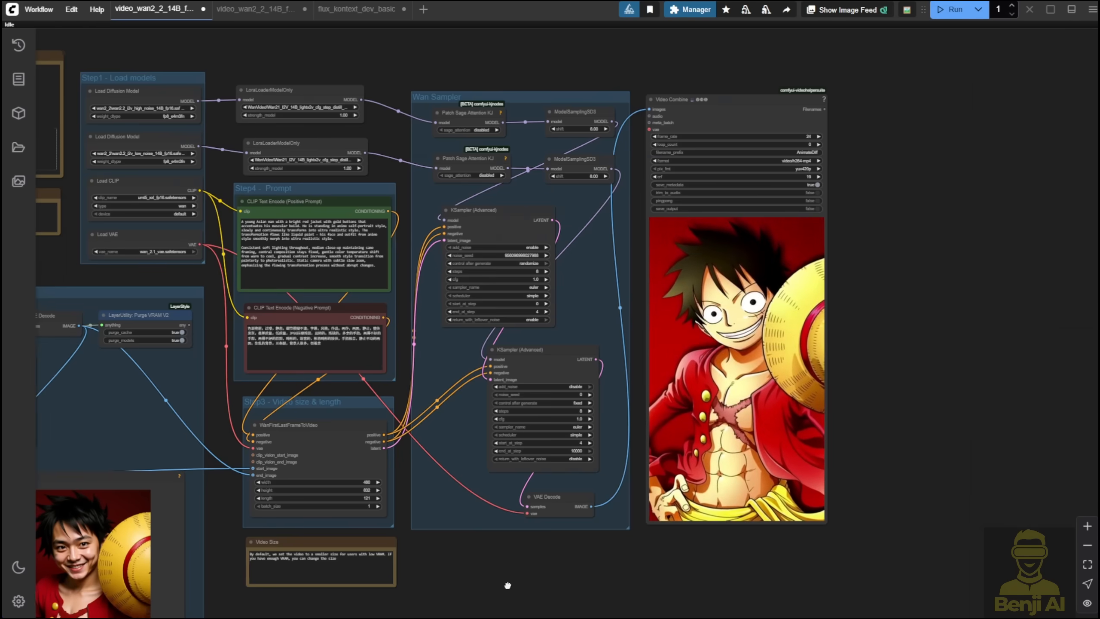
Compare the Flux Kontext preview image with the anime-to-realistic morph video in the Video Combine node.
drag(505, 580, 692, 521)
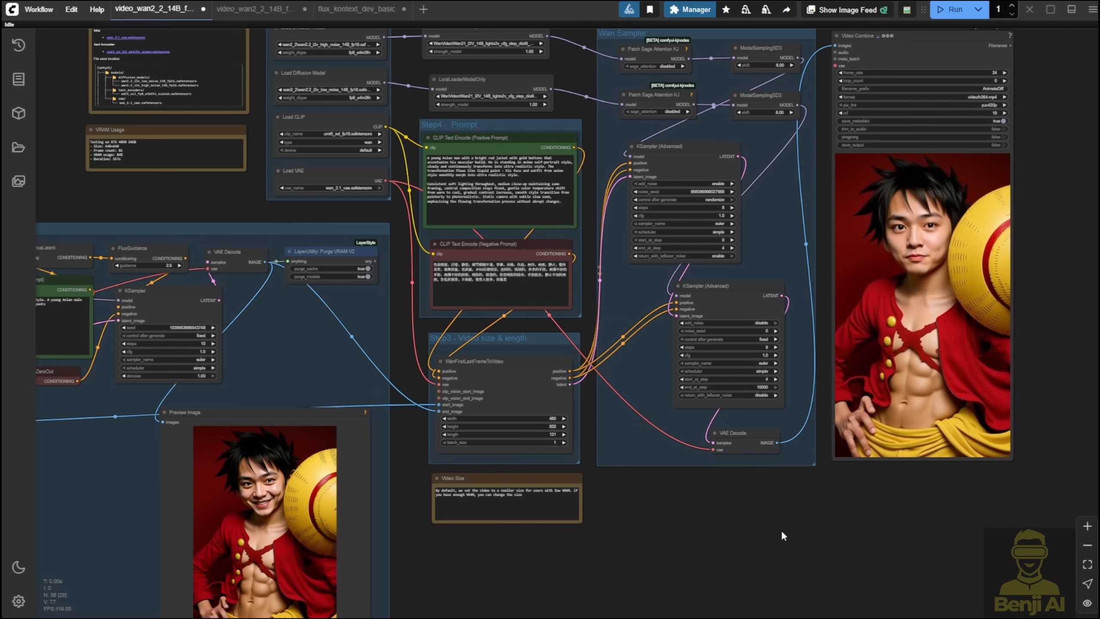
drag(779, 525, 706, 533)
drag(999, 223, 821, 258)
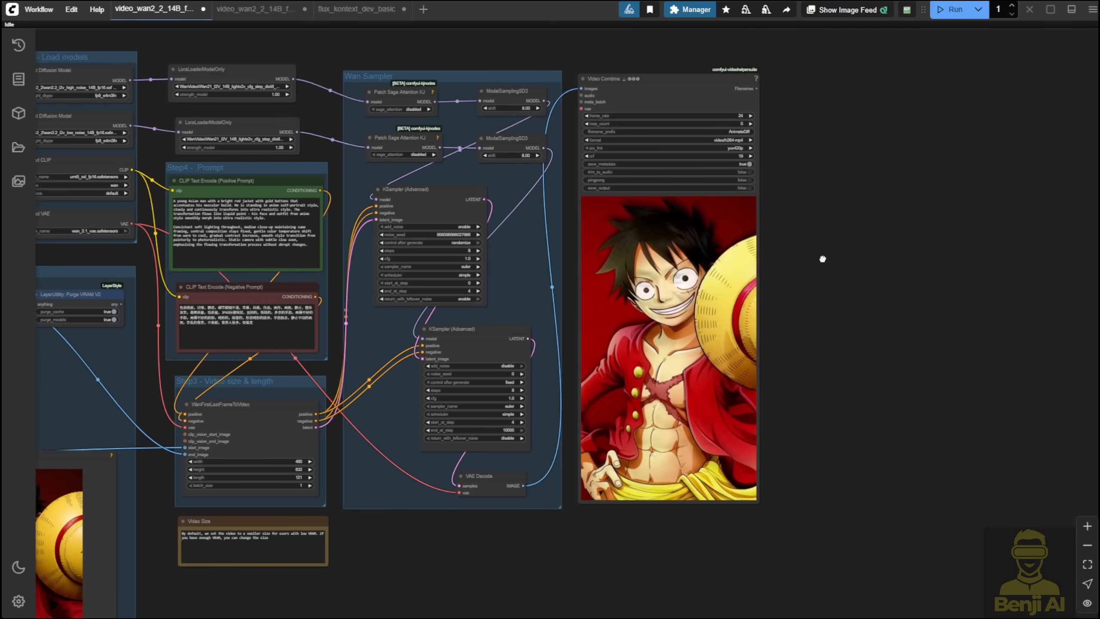
scroll(727, 249, up, 3)
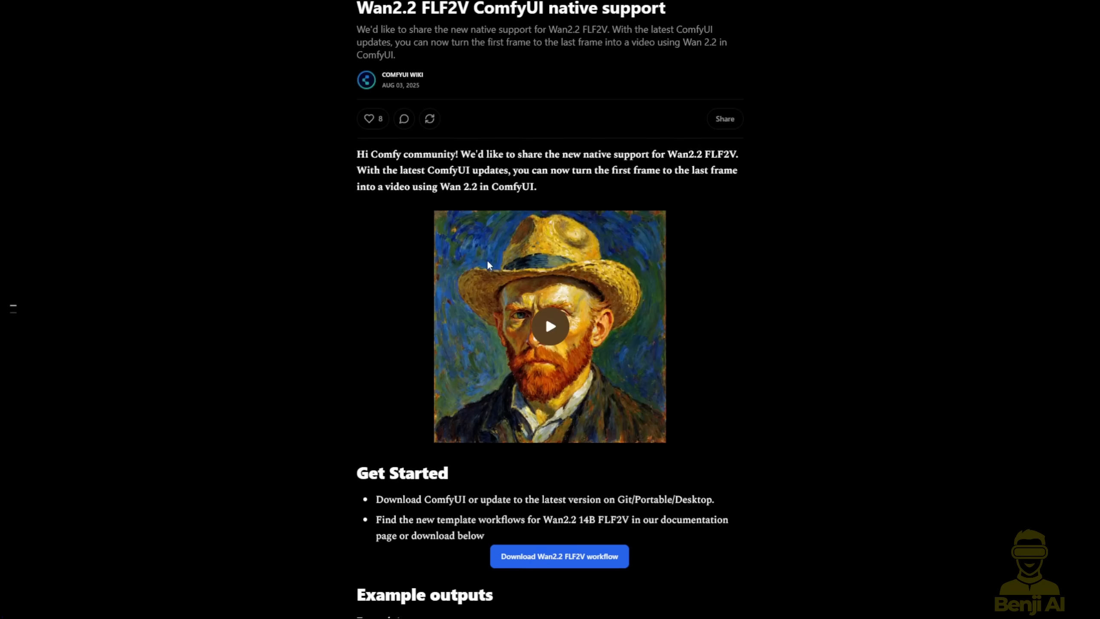
Browse the example outputs in the Wan2.2 FLF2V blog post, including the red-haired boy with the axe.
scroll(486, 284, down, 15)
scroll(486, 284, down, 20)
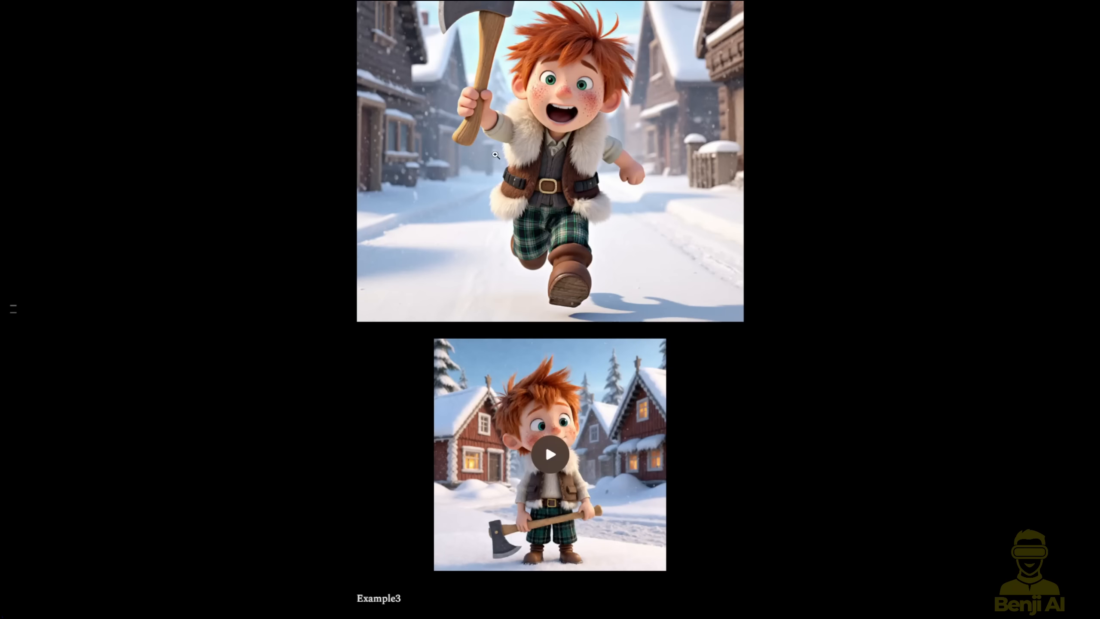
scroll(556, 400, up, 4)
scroll(534, 226, up, 5)
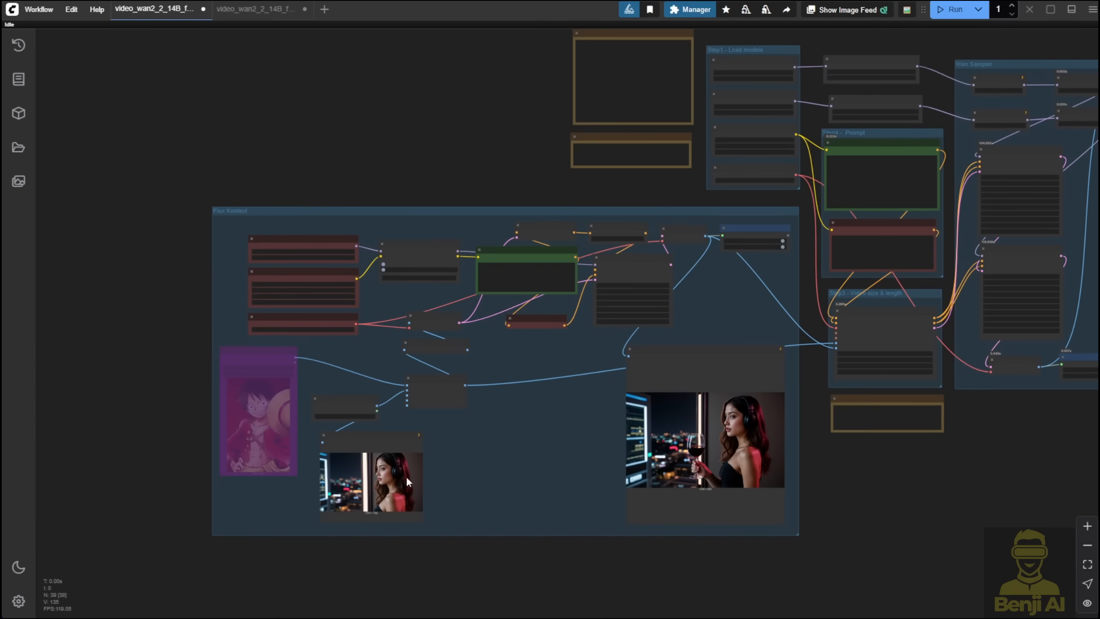
Examine the wine glass video in Video Combine and the Flux Kontext group's source and generated images of the woman with headphones.
scroll(406, 476, up, 11)
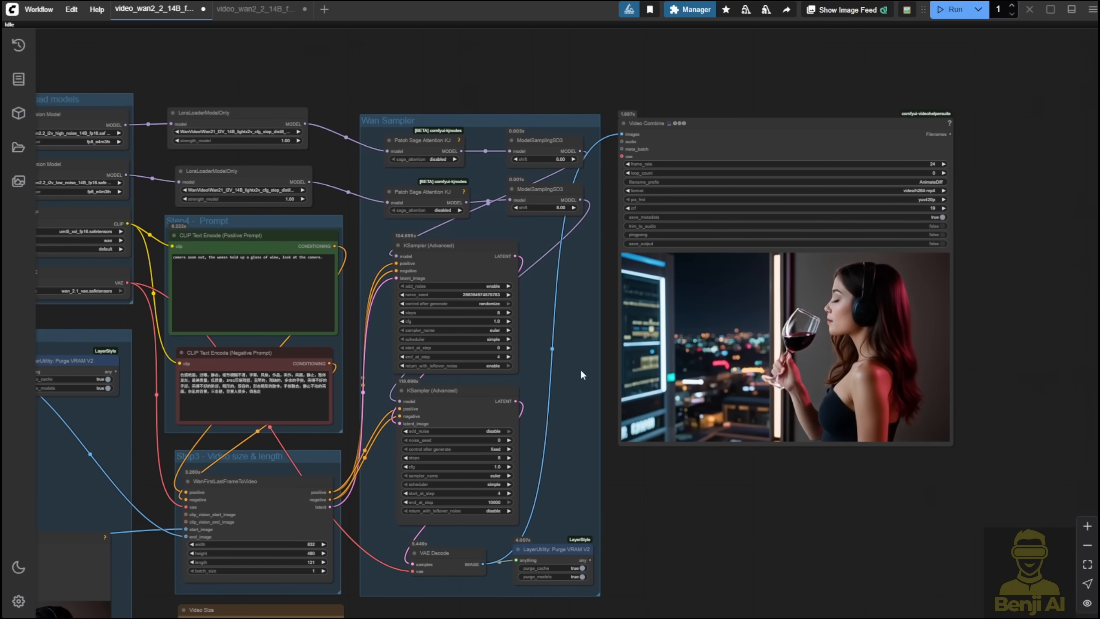
drag(896, 504, 724, 509)
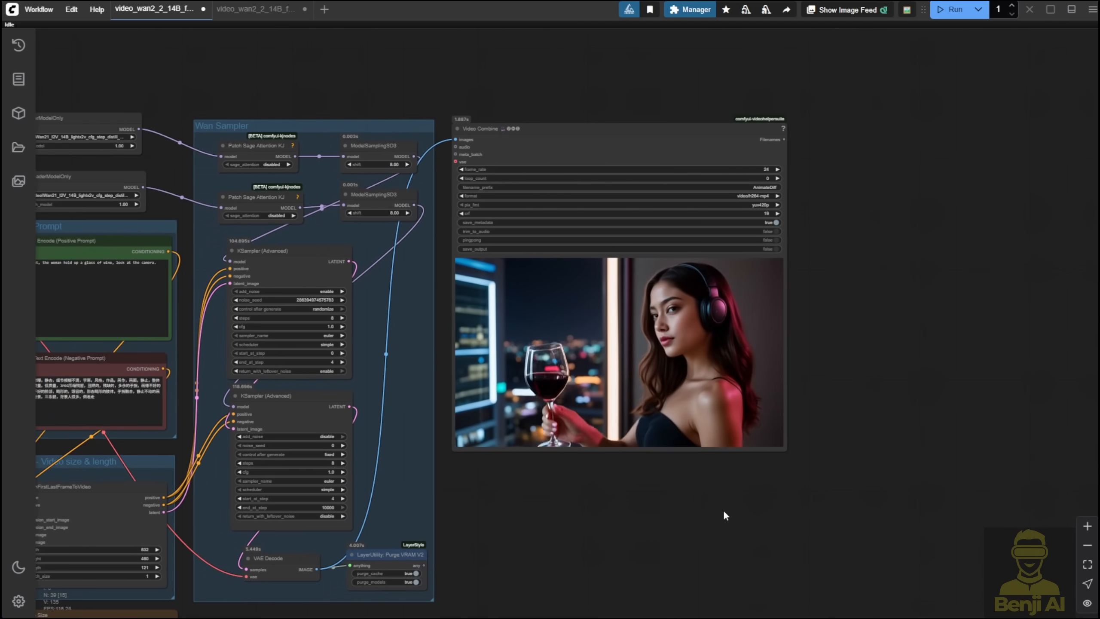
scroll(723, 507, up, 1)
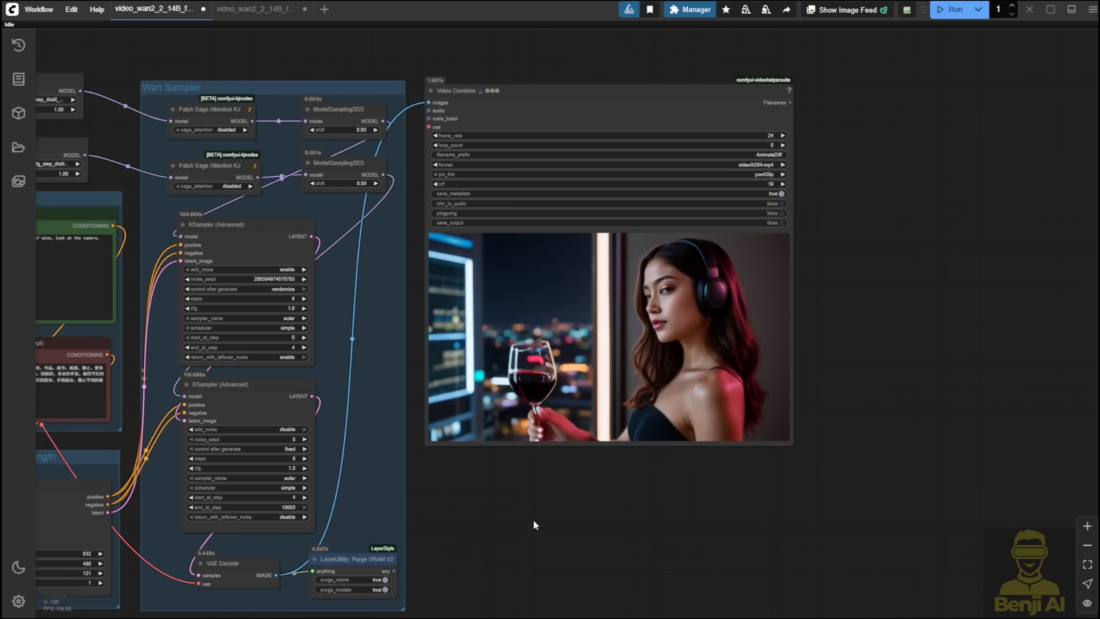
scroll(523, 516, down, 2)
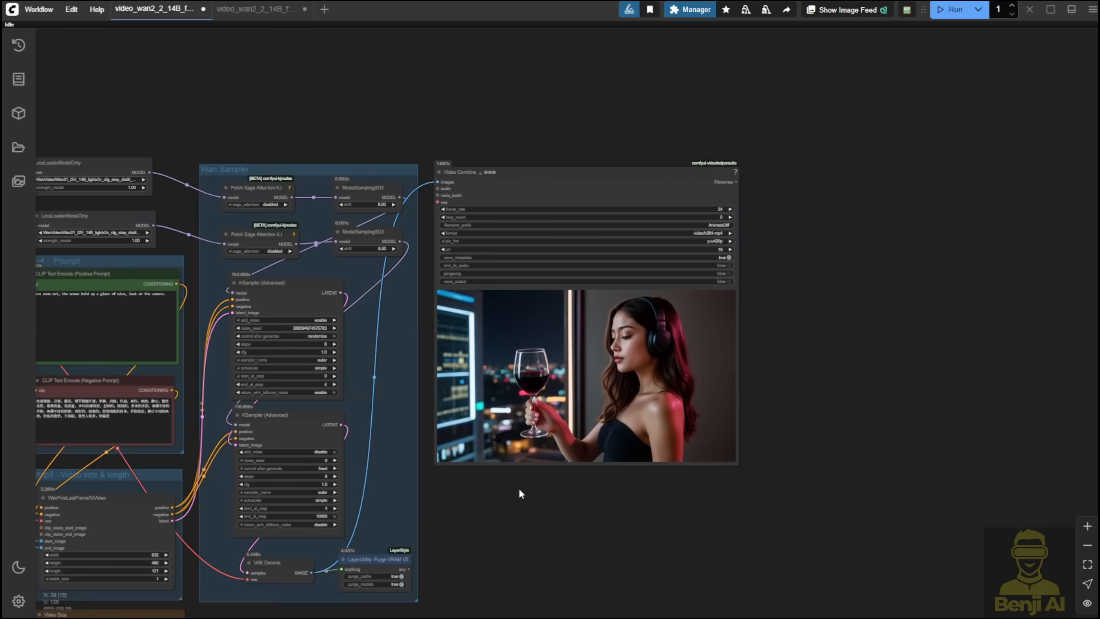
drag(518, 489, 788, 388)
scroll(789, 391, down, 4)
drag(565, 529, 694, 470)
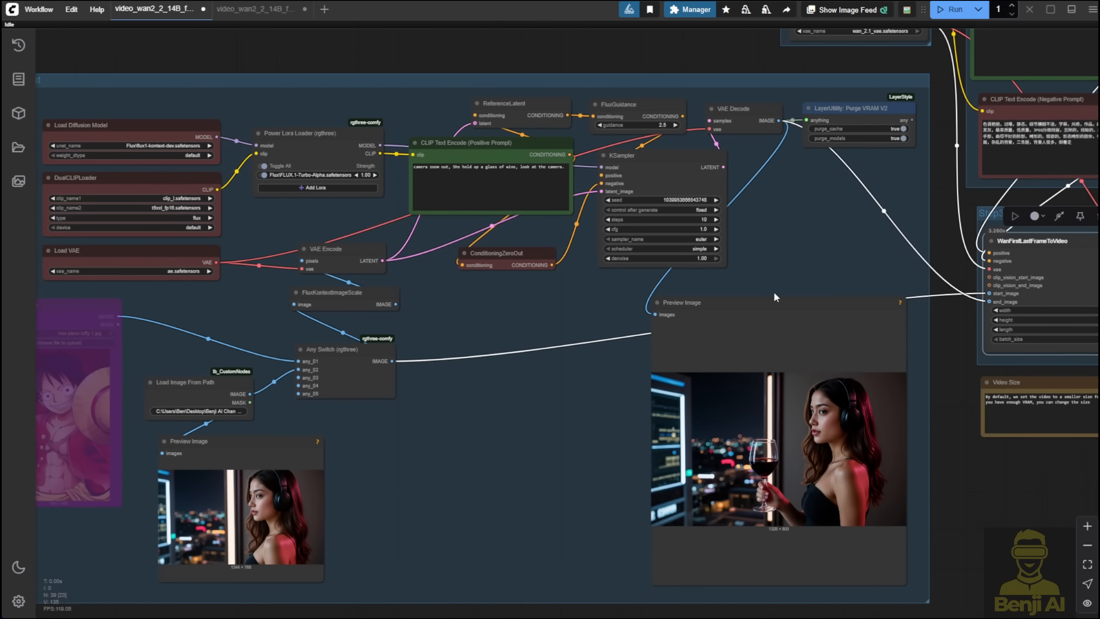
scroll(820, 237, down, 4)
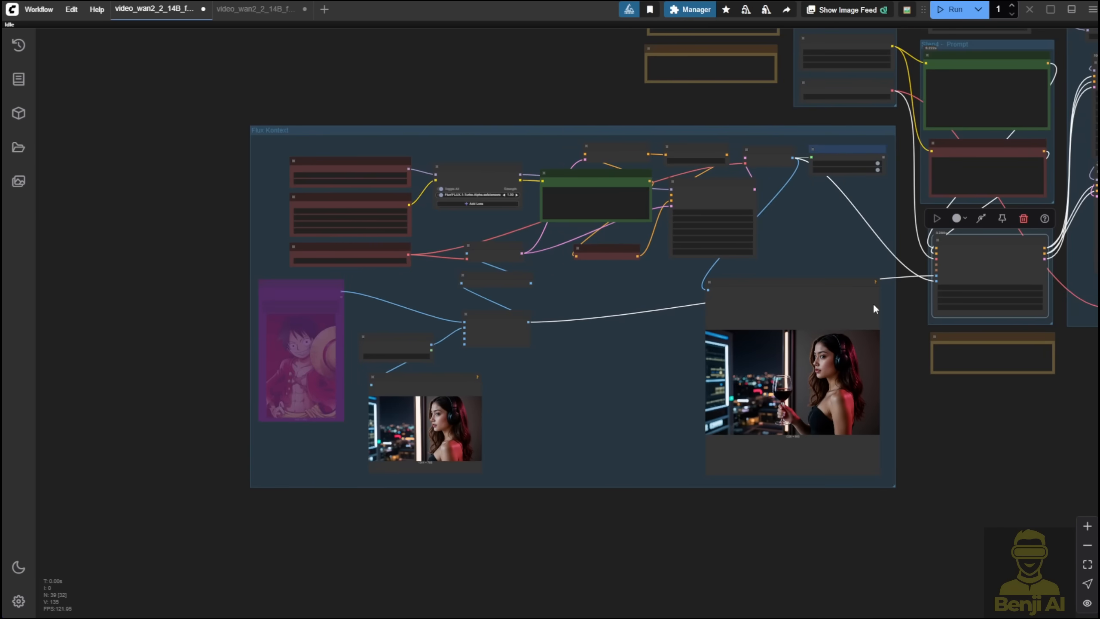
drag(873, 303, 390, 567)
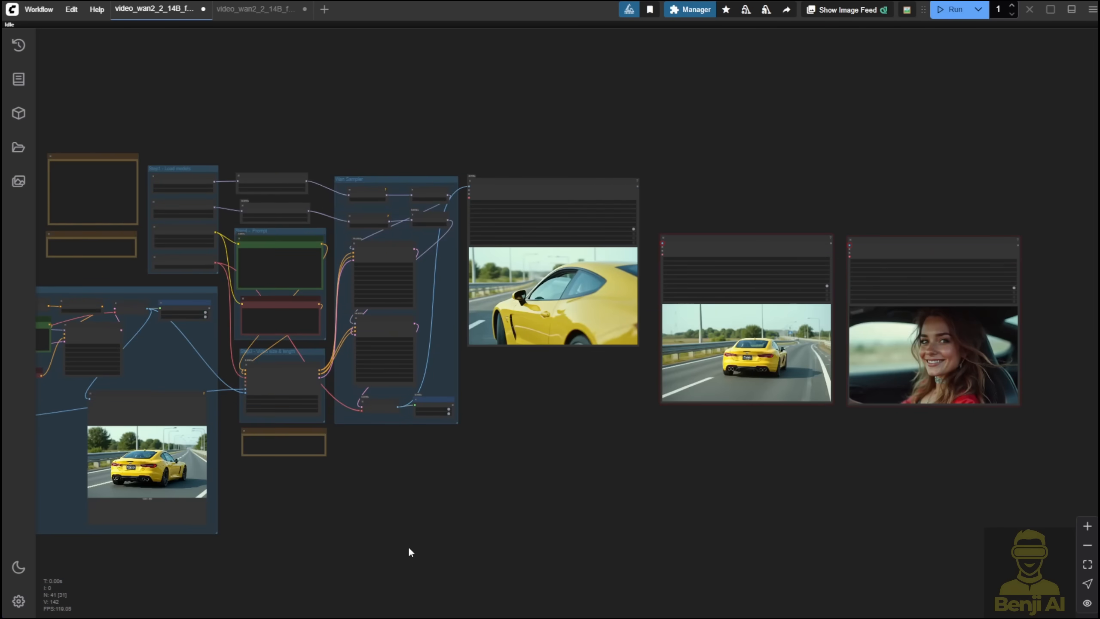
Compare the female driver source image with the generated yellow sports car image, and look over the three Video Combine results.
drag(409, 549, 673, 544)
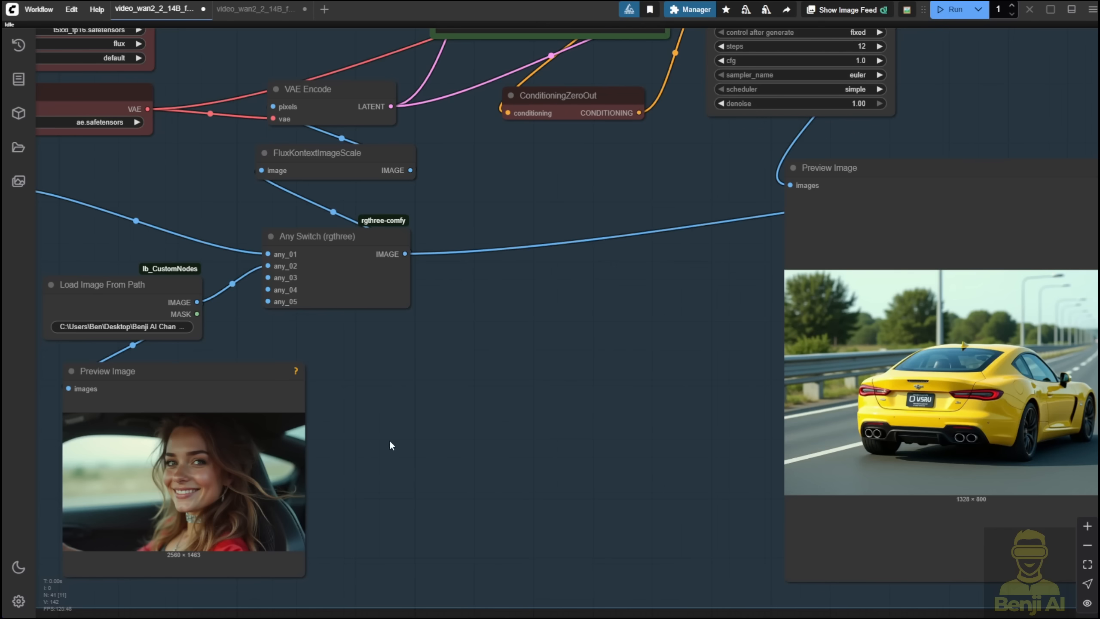
scroll(444, 447, down, 1)
drag(541, 438, 199, 446)
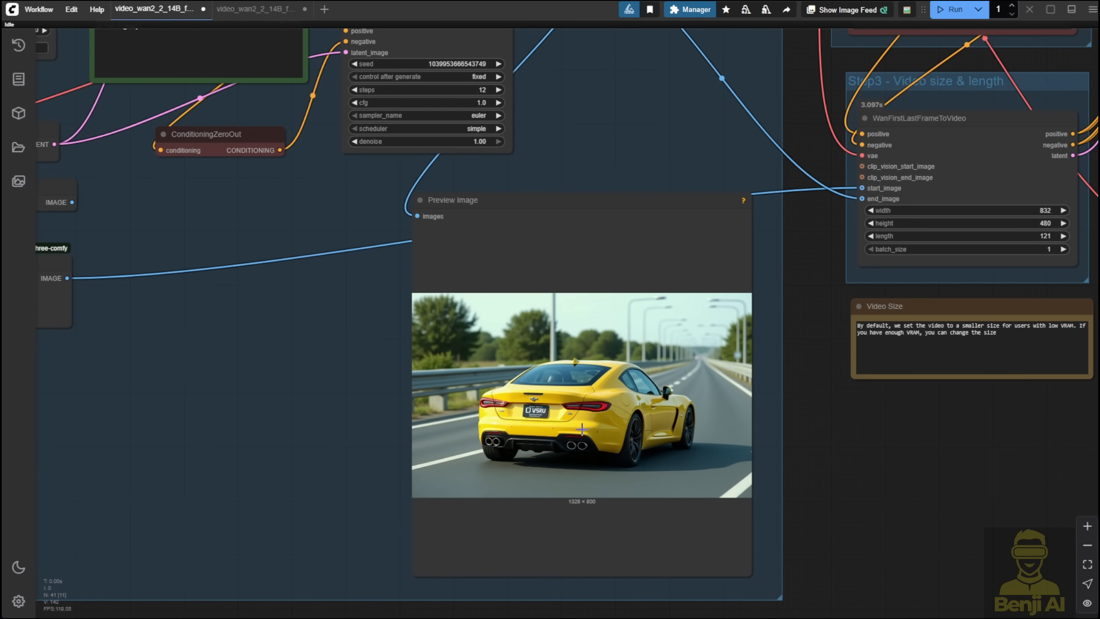
scroll(766, 439, down, 3)
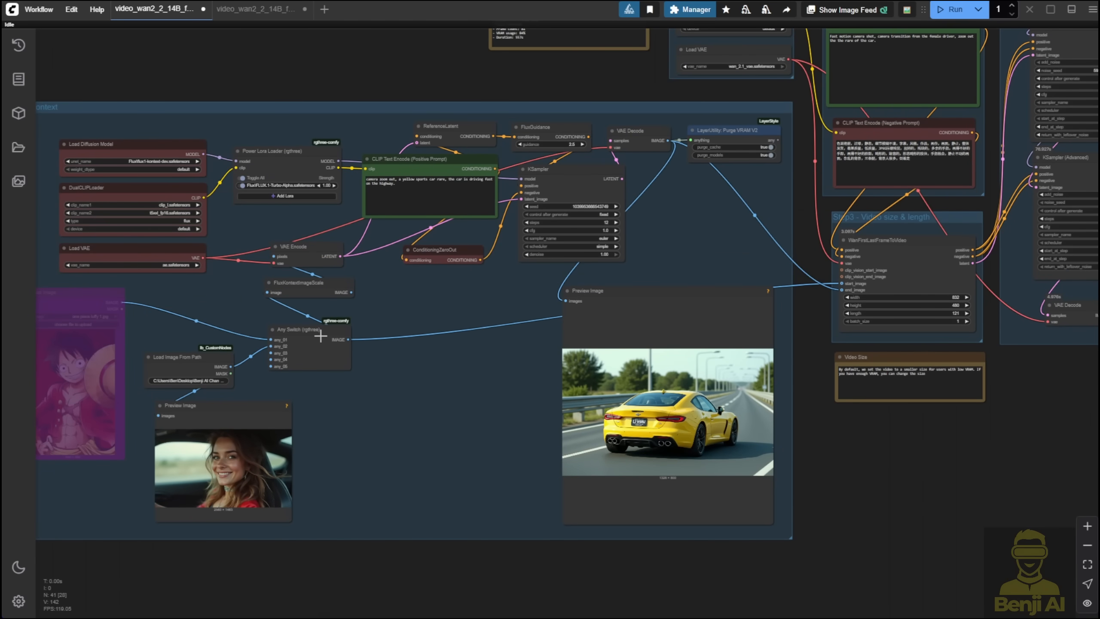
scroll(433, 436, down, 5)
drag(991, 446, 273, 519)
scroll(768, 399, up, 1)
scroll(547, 294, up, 3)
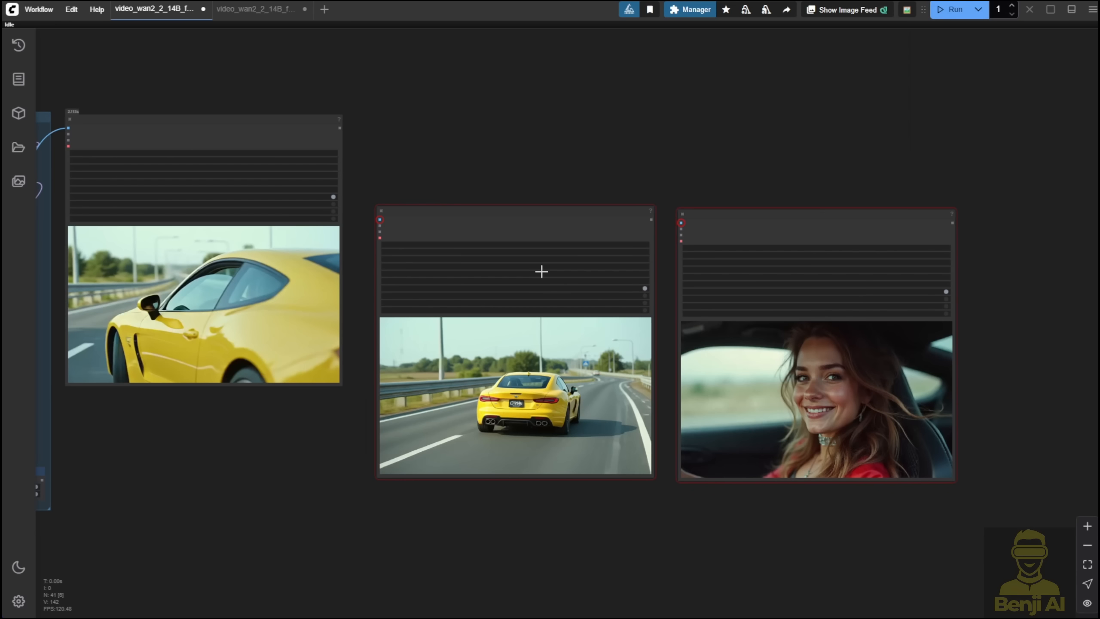
Resume the previews of the two unconnected Video Combine nodes to watch their driver-to-car transitions.
right_click(780, 245)
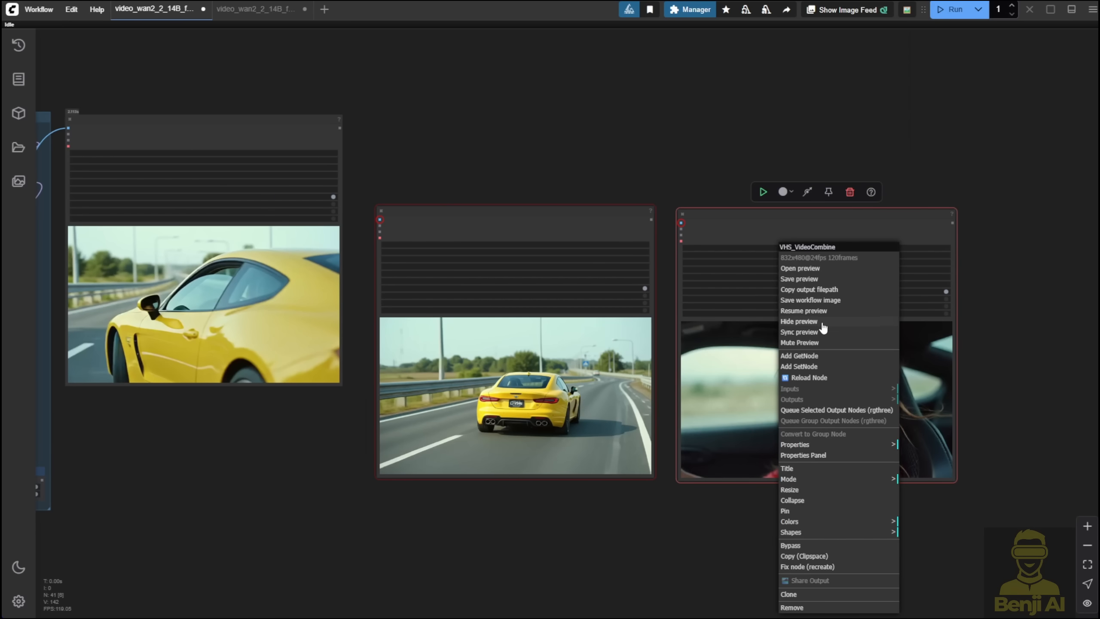
click(804, 310)
drag(764, 527, 554, 513)
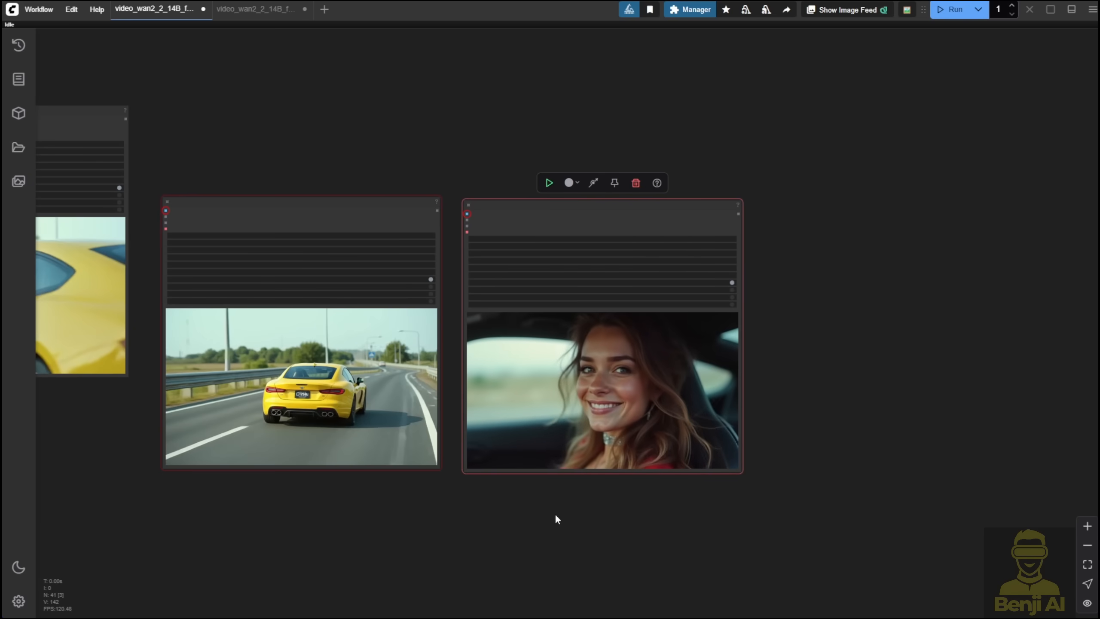
scroll(555, 513, up, 3)
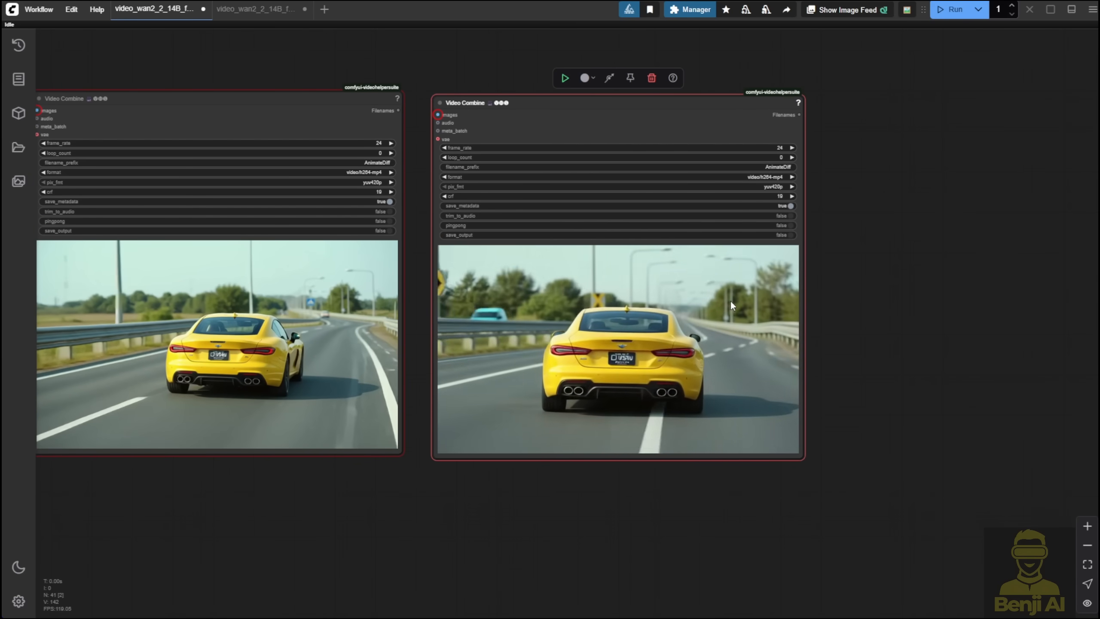
right_click(515, 246)
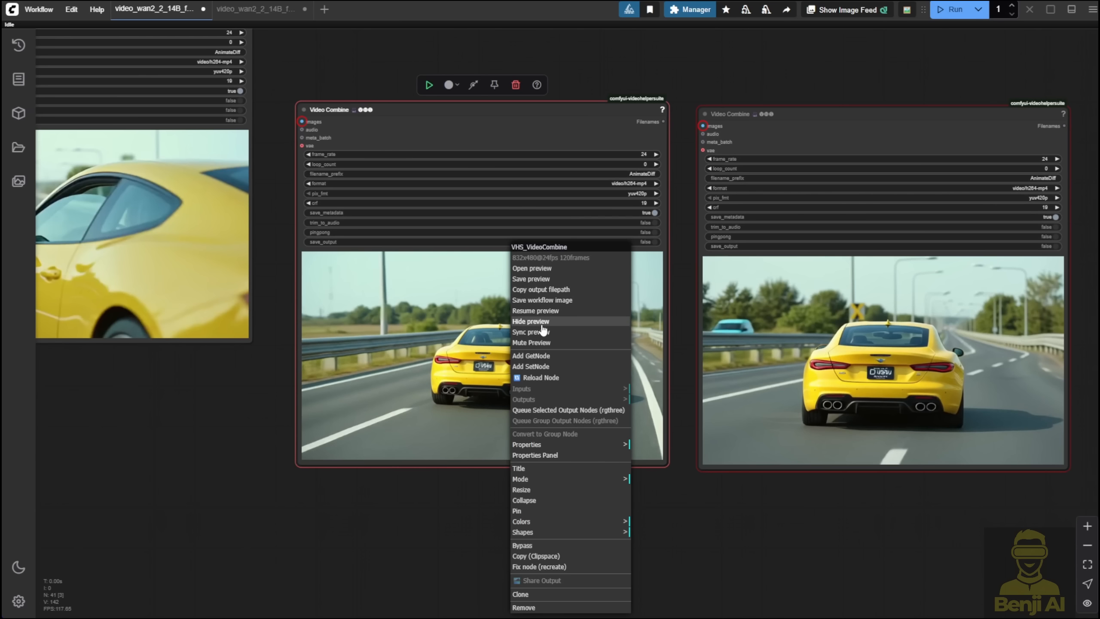
click(554, 311)
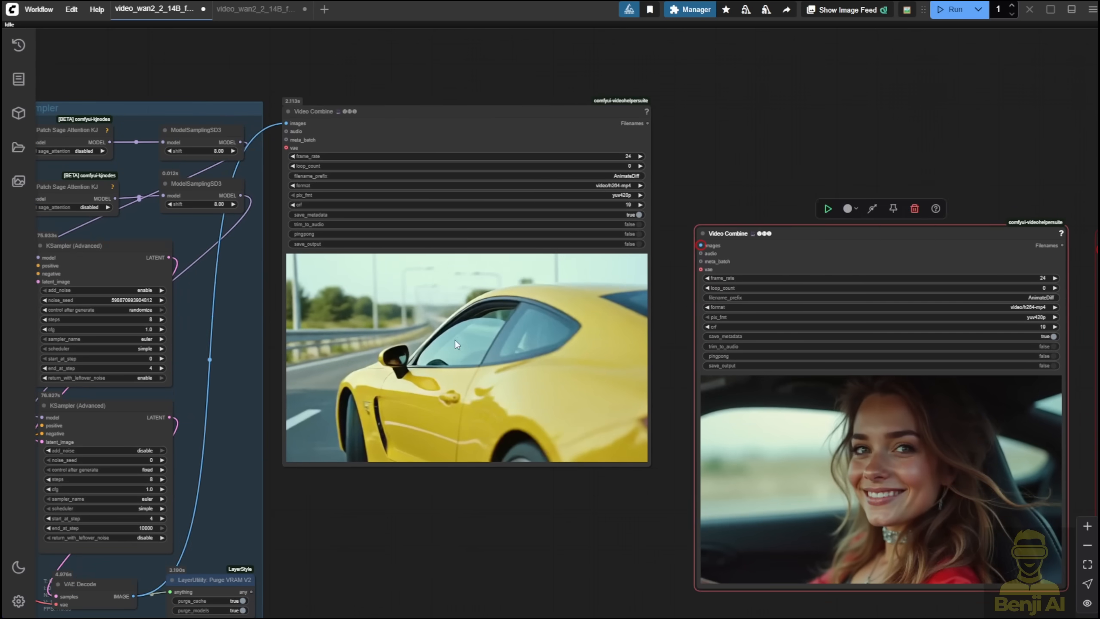
Resume the preview of the Video Combine node connected to the Wan Sampler group and inspect its video up close.
right_click(405, 326)
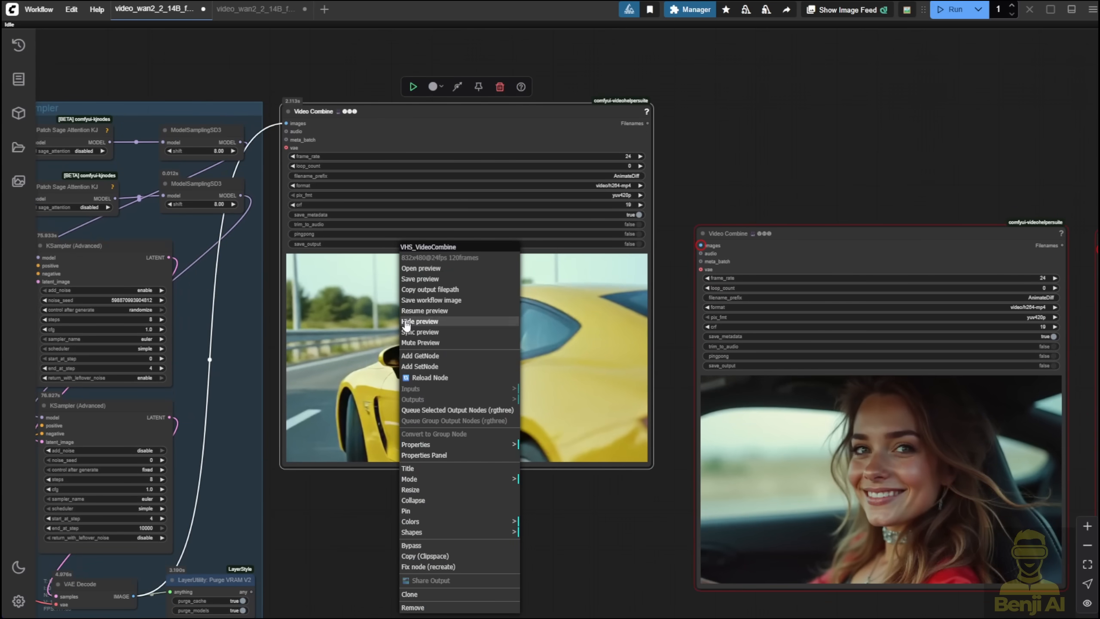
click(433, 311)
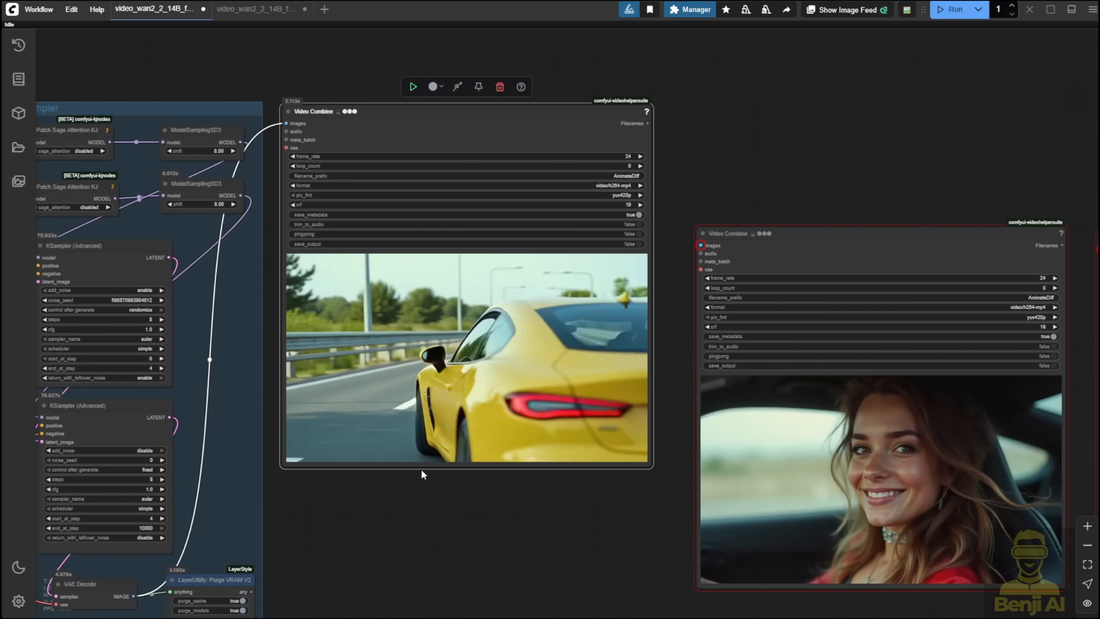
scroll(421, 470, up, 5)
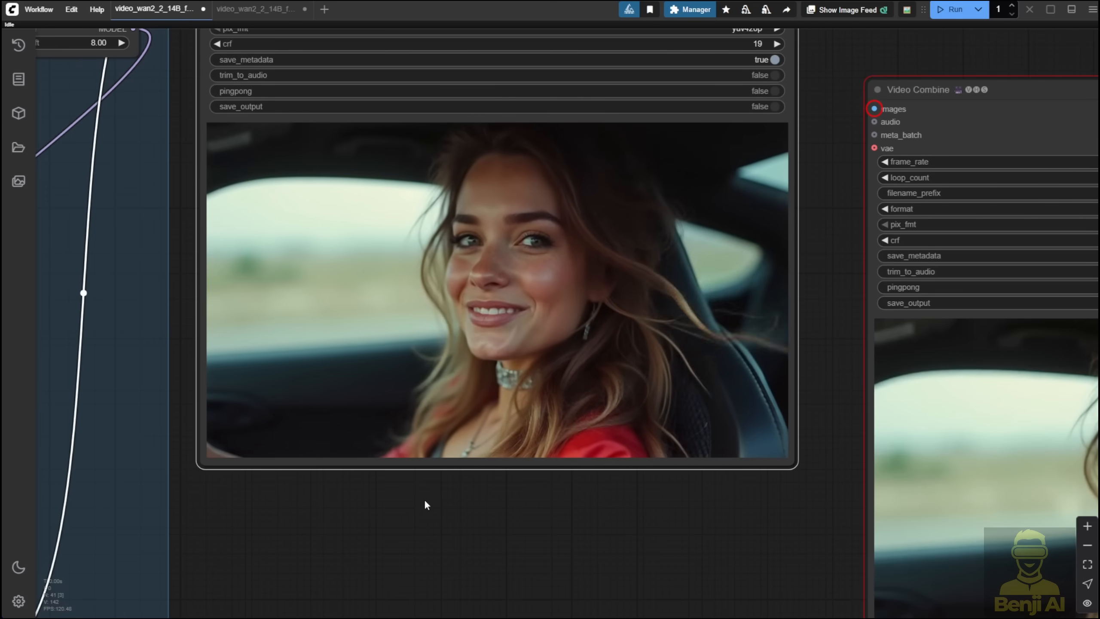
scroll(421, 499, up, 3)
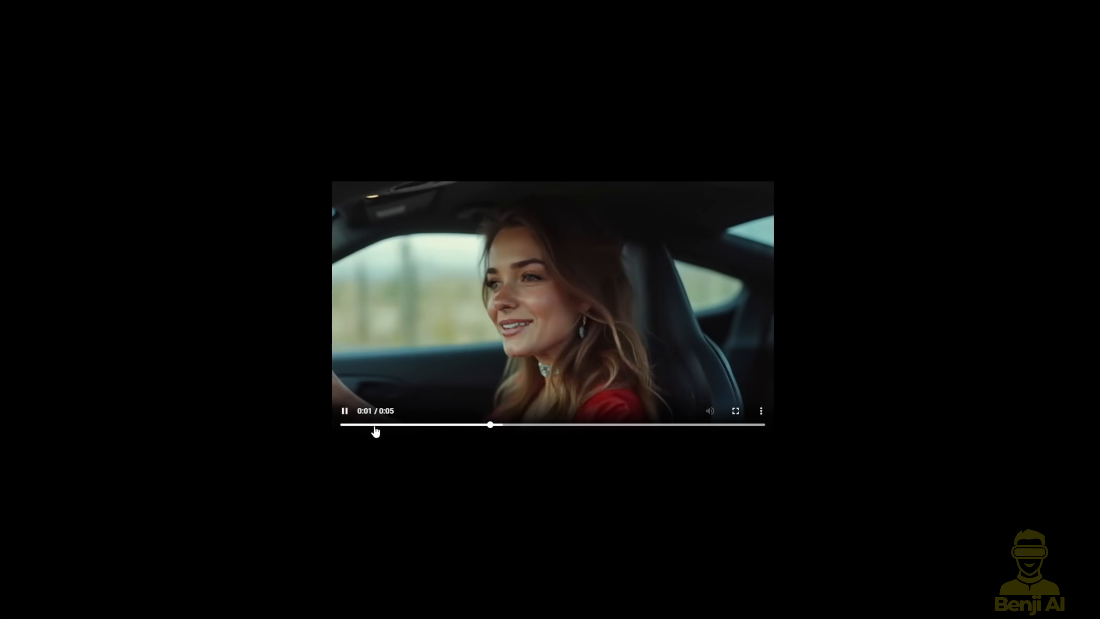
Play the opened driver-to-car video from the start, pausing and scrubbing through the transition from the driver to the car's rear.
click(343, 425)
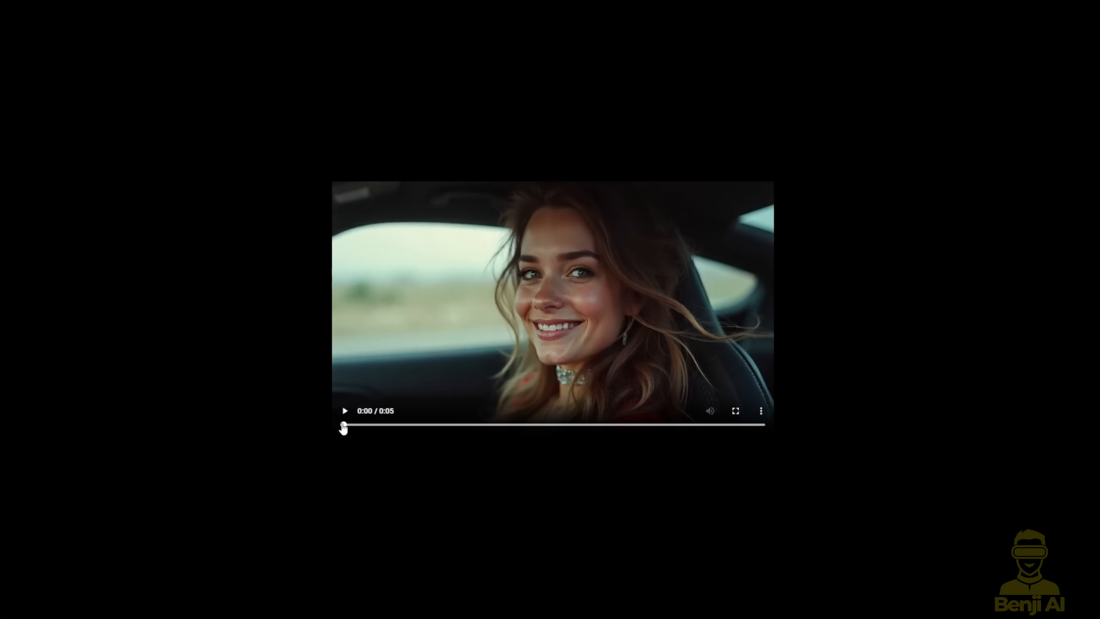
click(345, 411)
click(345, 411)
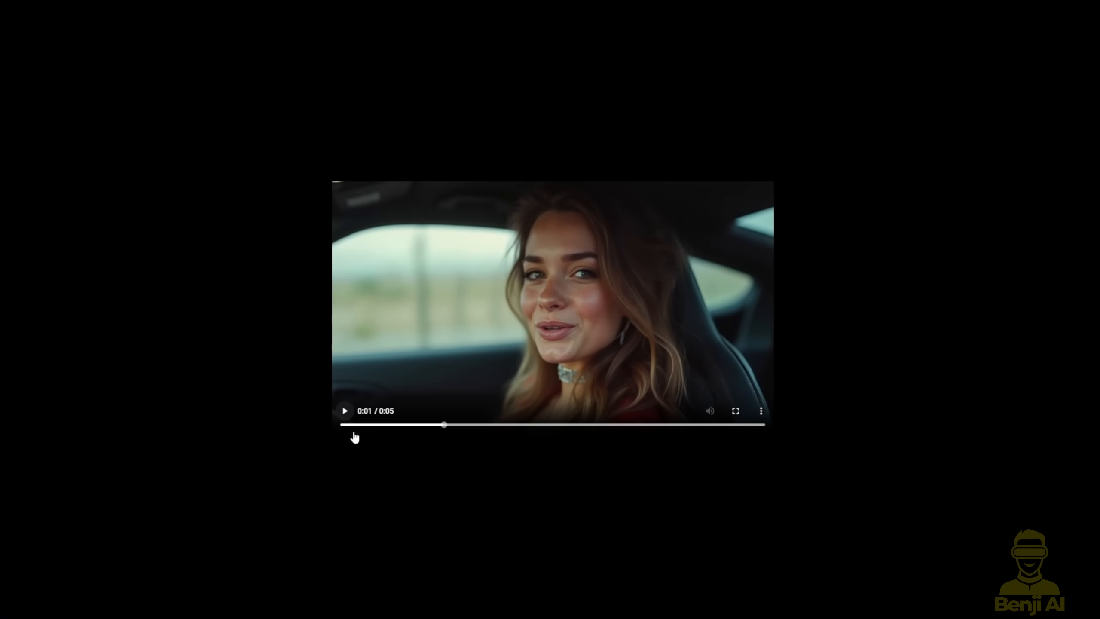
click(351, 426)
drag(351, 427, 342, 431)
drag(606, 426, 561, 428)
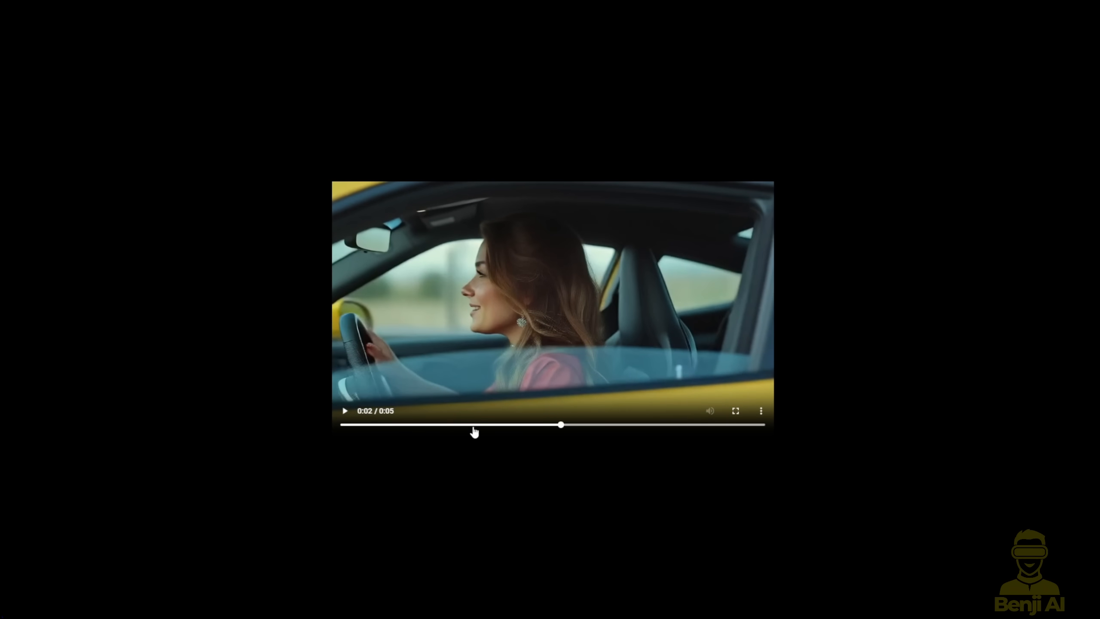
click(473, 427)
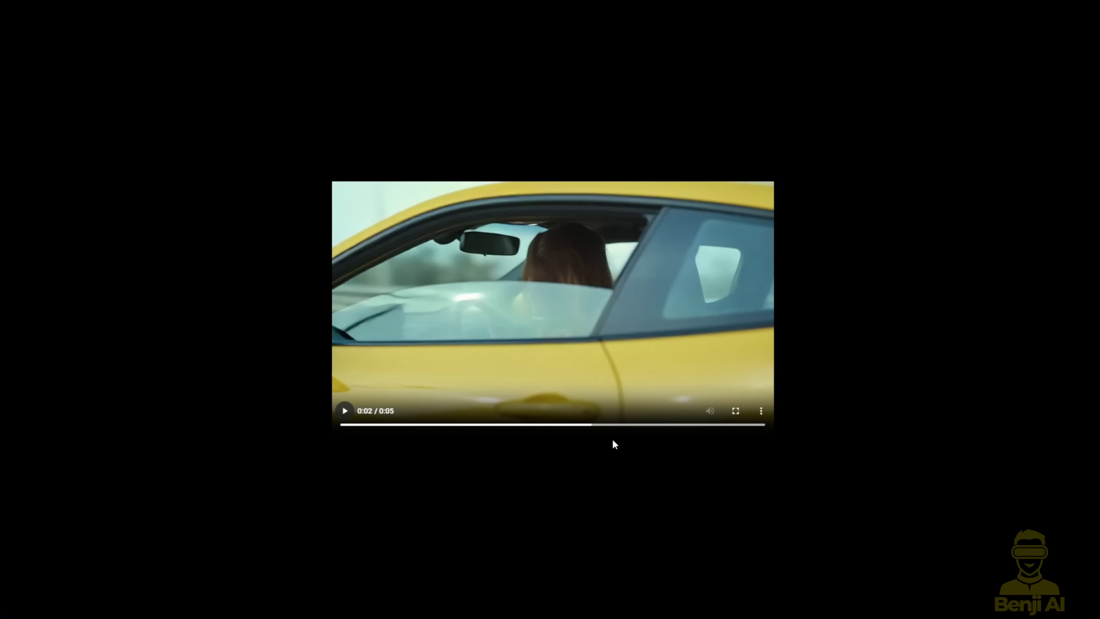
drag(412, 426, 631, 426)
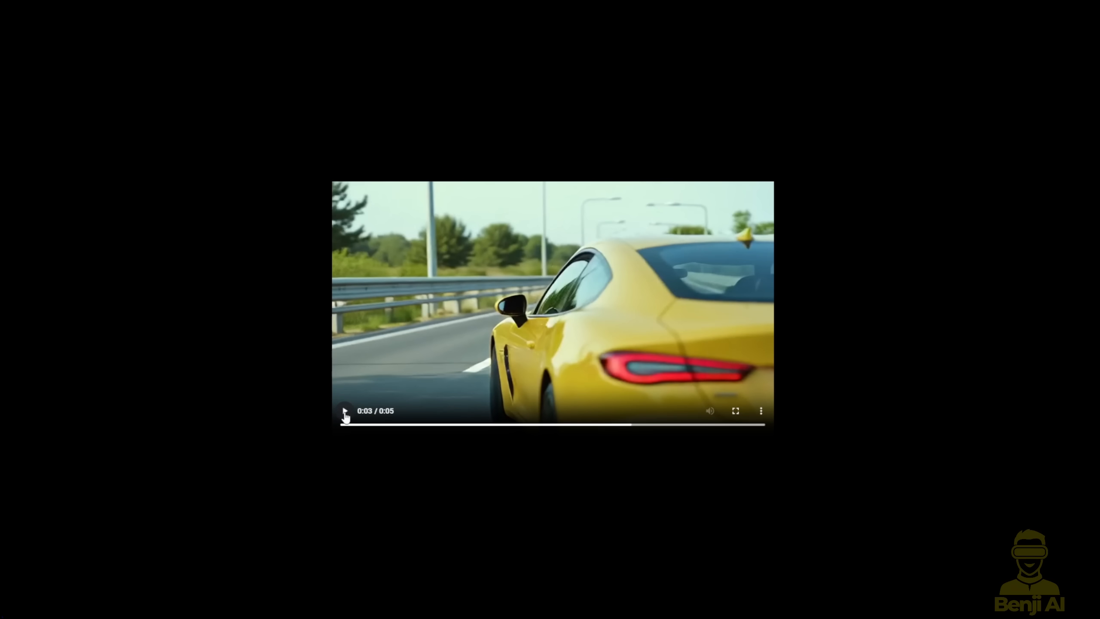
click(345, 414)
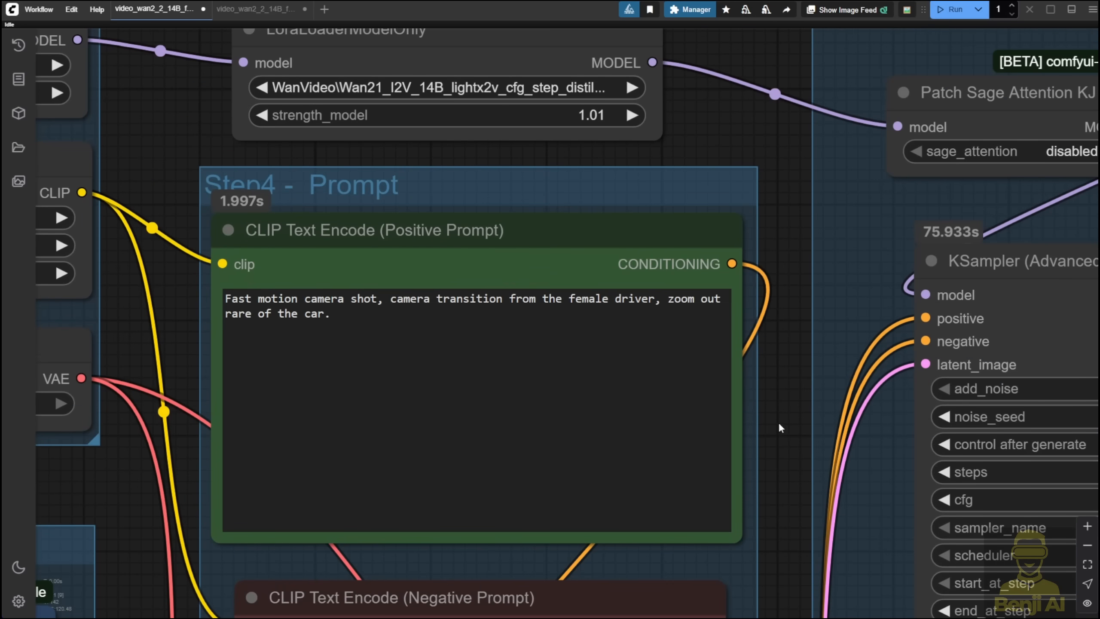
Review the Wan positive and negative prompts, the model loaders, and the WanFirstLastFrameToVideo size and length settings.
scroll(780, 419, down, 2)
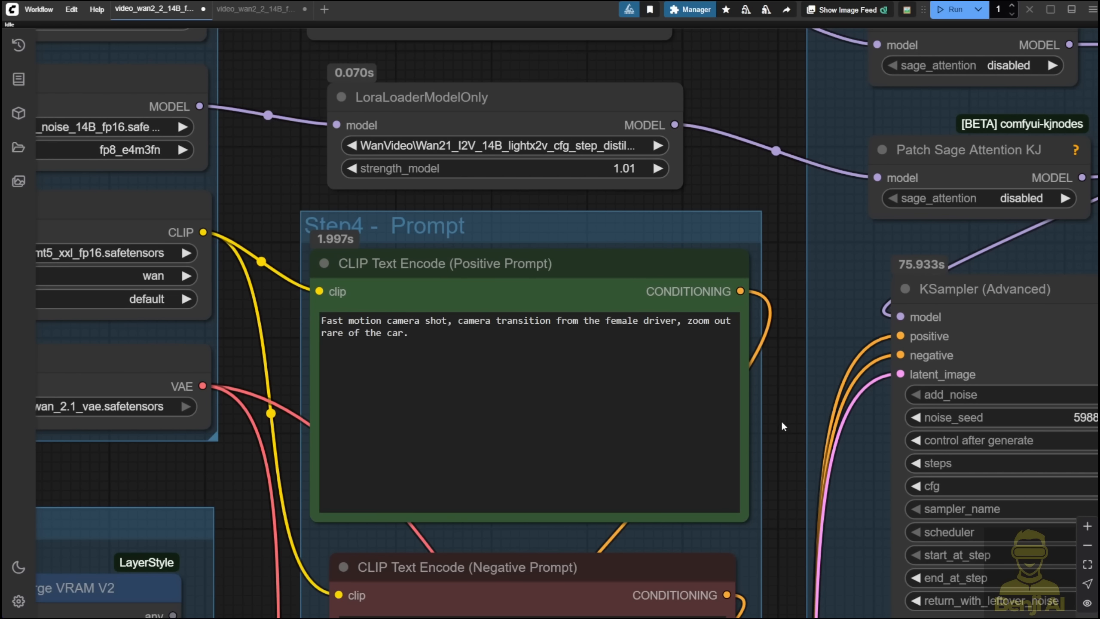
scroll(770, 492, down, 3)
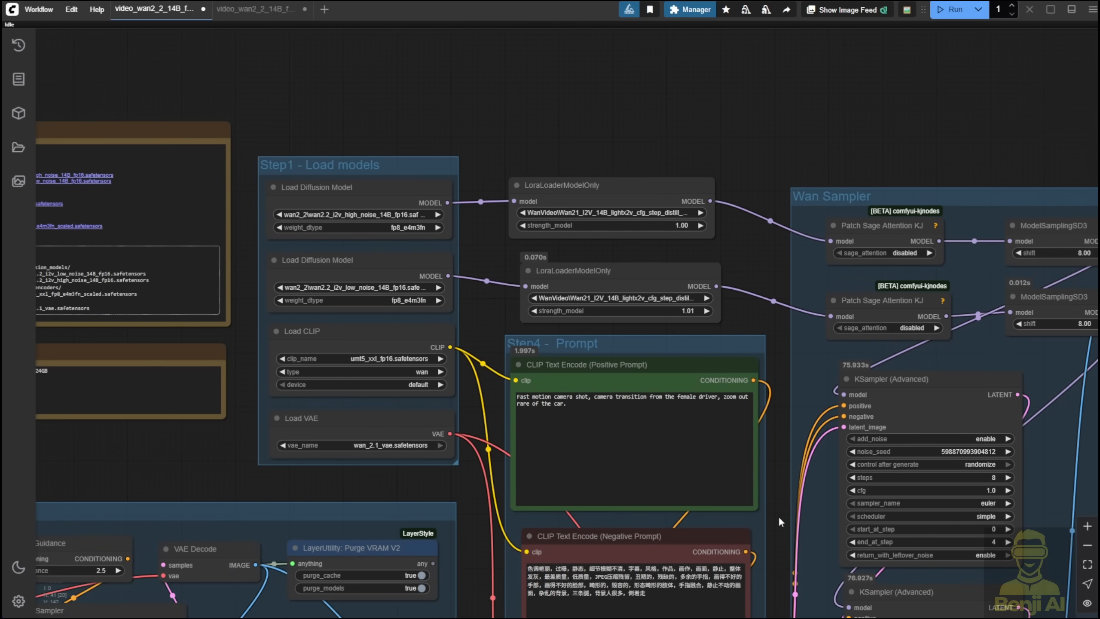
drag(778, 517, 760, 203)
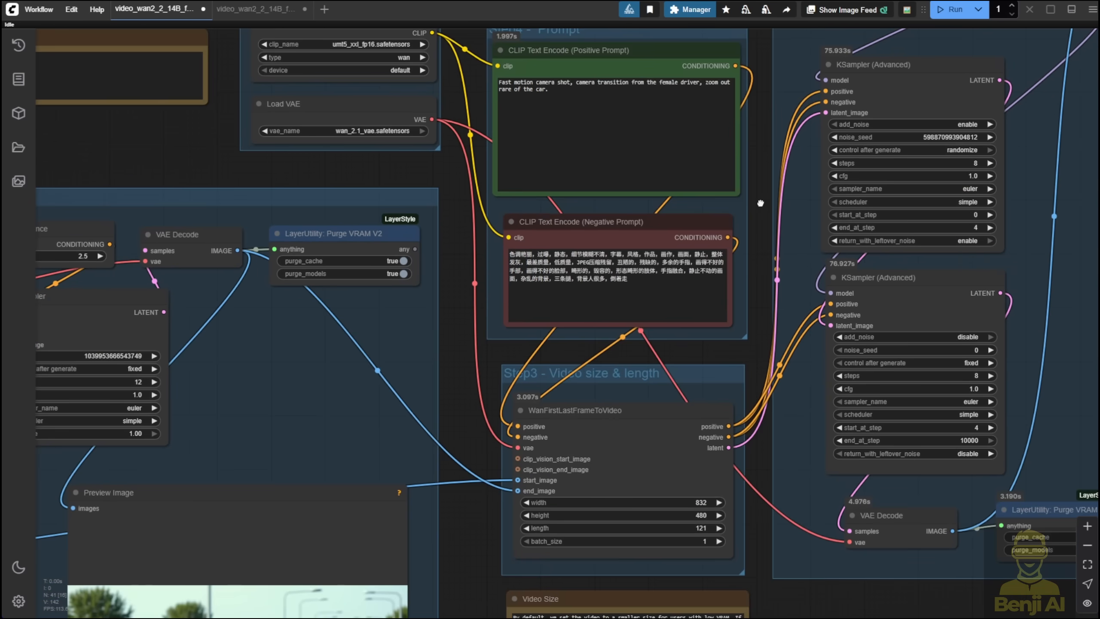
Examine the Flux Kontext group, from the driver source image and its positive prompt to the generated yellow sports car preview.
scroll(271, 444, down, 4)
drag(274, 440, 714, 305)
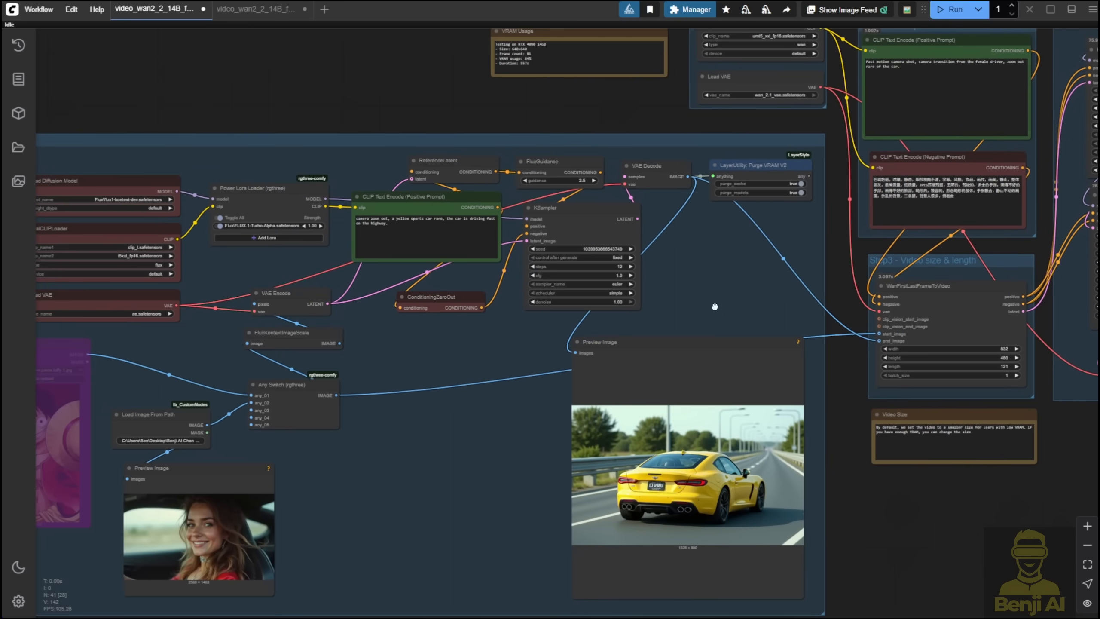
scroll(433, 337, up, 3)
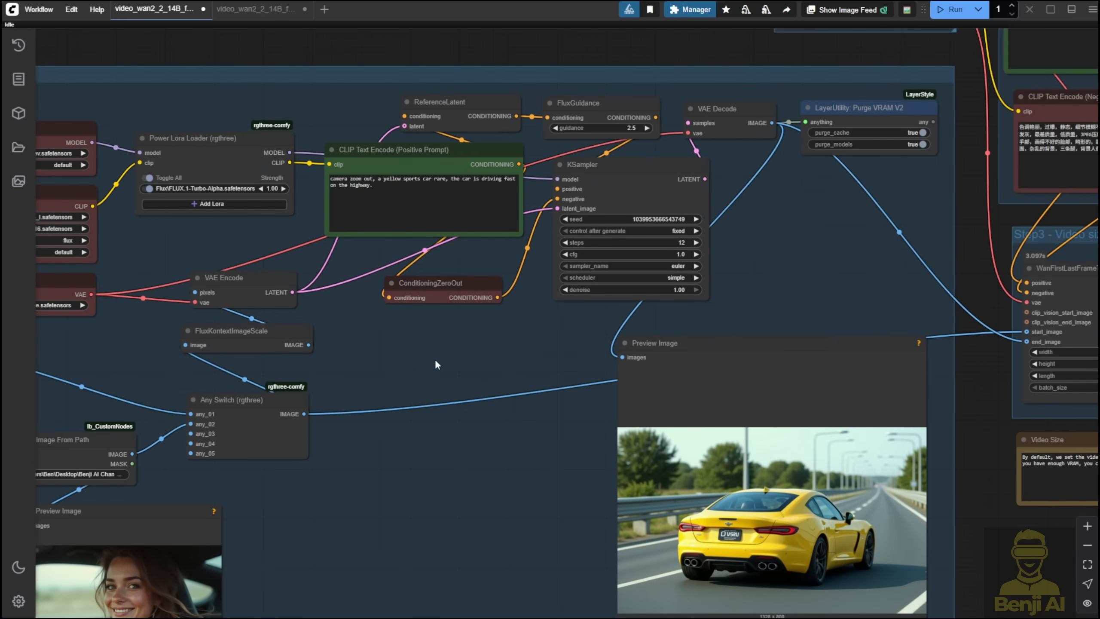
scroll(436, 364, down, 1)
drag(442, 369, 462, 322)
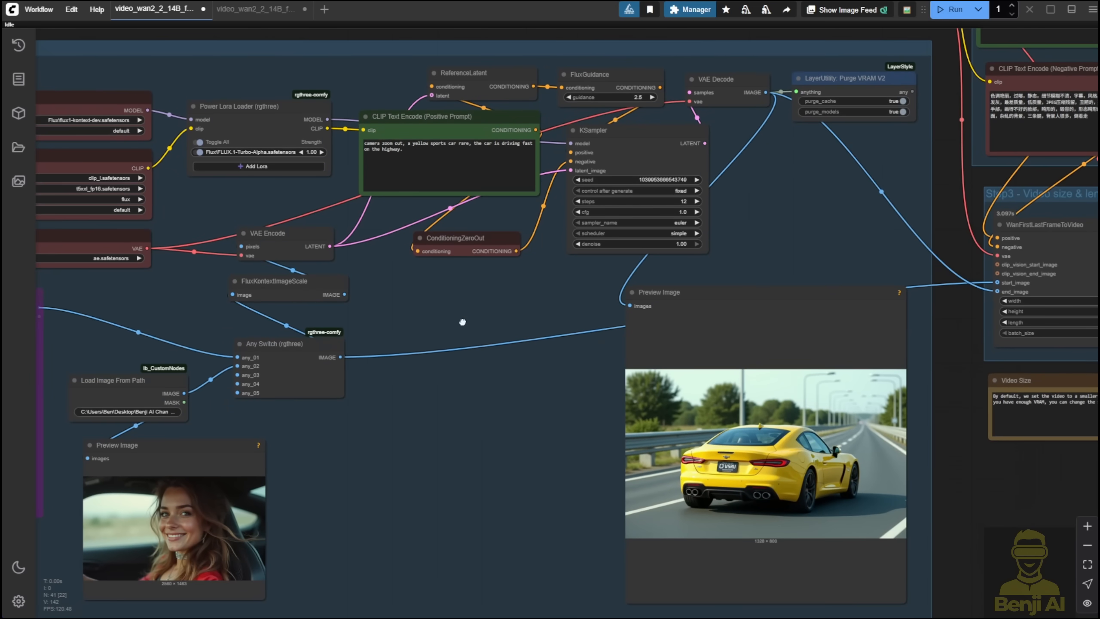
Trace the workflow from the generated car image through the WanFirstLastFrameToVideo node and Wan Sampler group to the Video Combine previews.
drag(995, 501, 183, 497)
scroll(678, 464, down, 4)
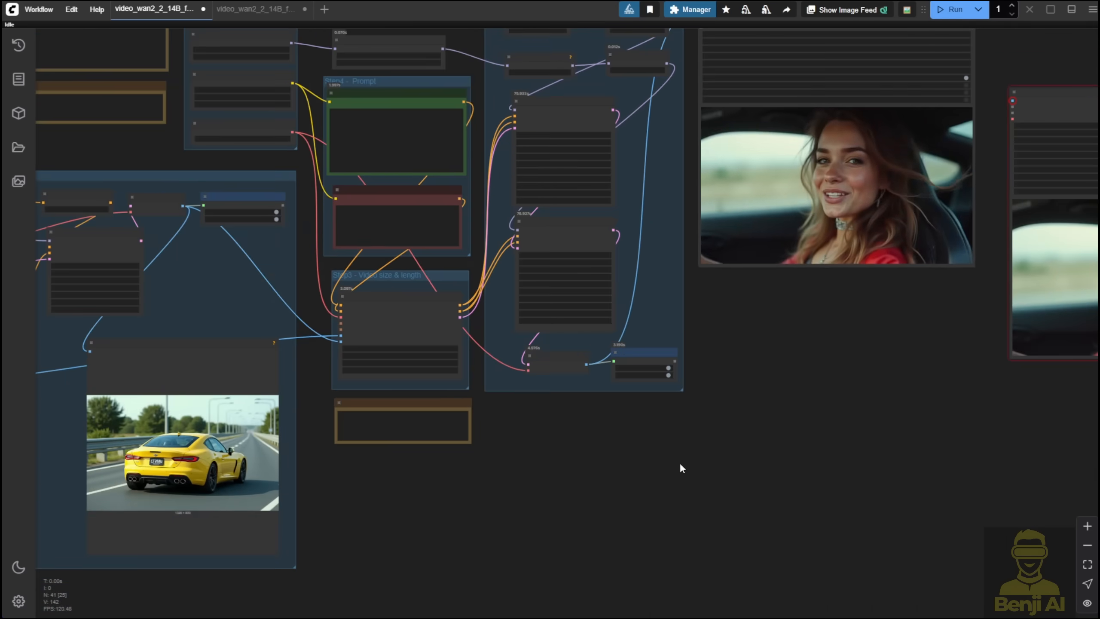
scroll(710, 454, down, 1)
drag(708, 453, 800, 484)
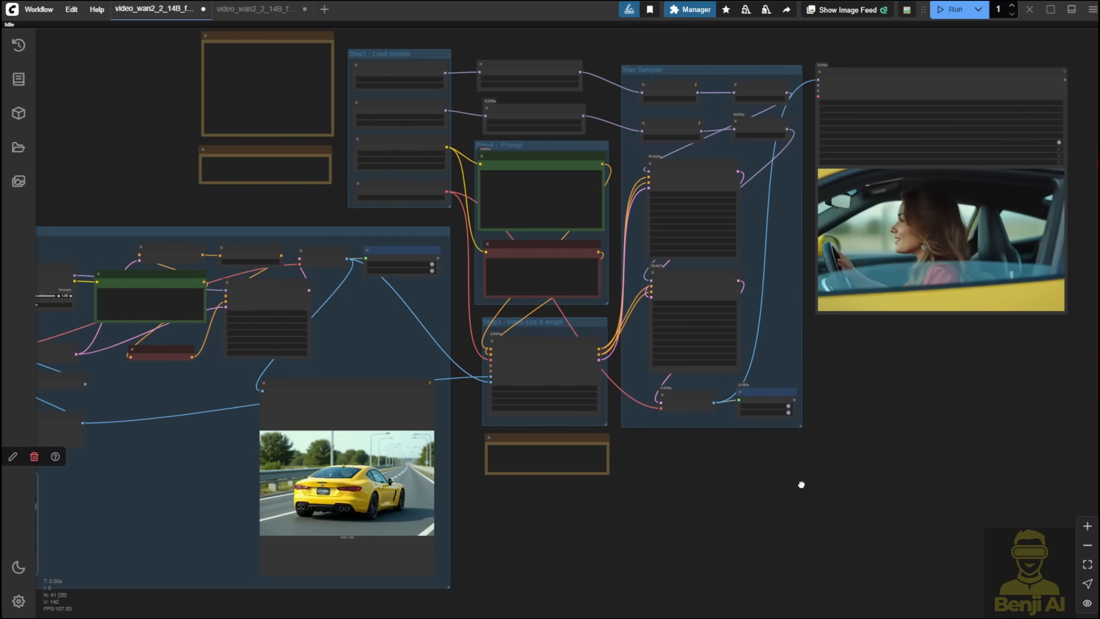
drag(953, 367, 824, 388)
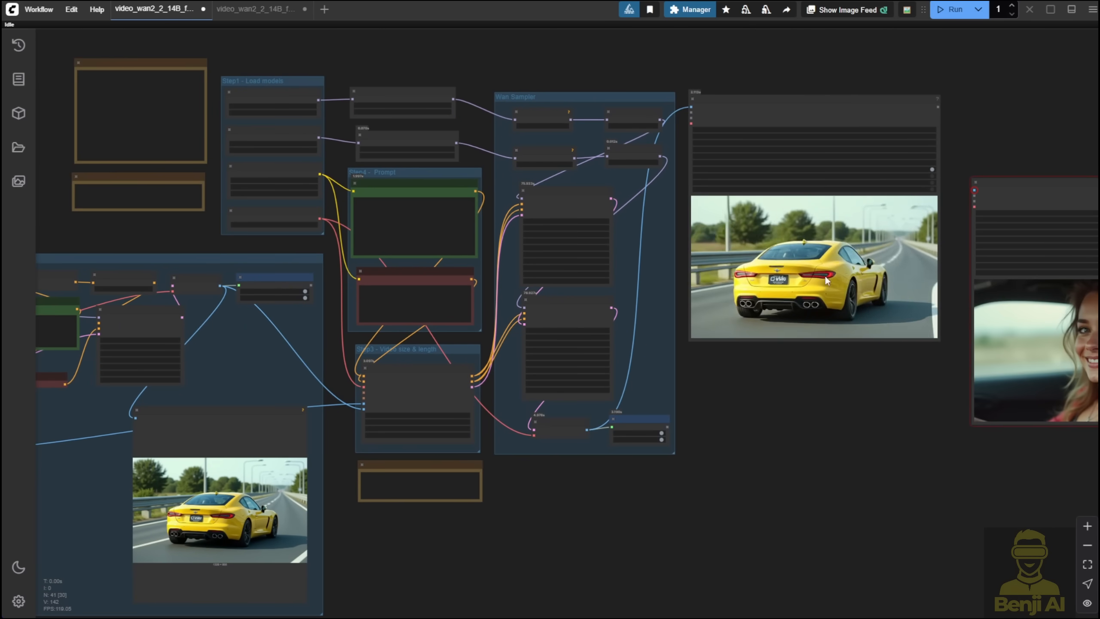
scroll(855, 381, up, 3)
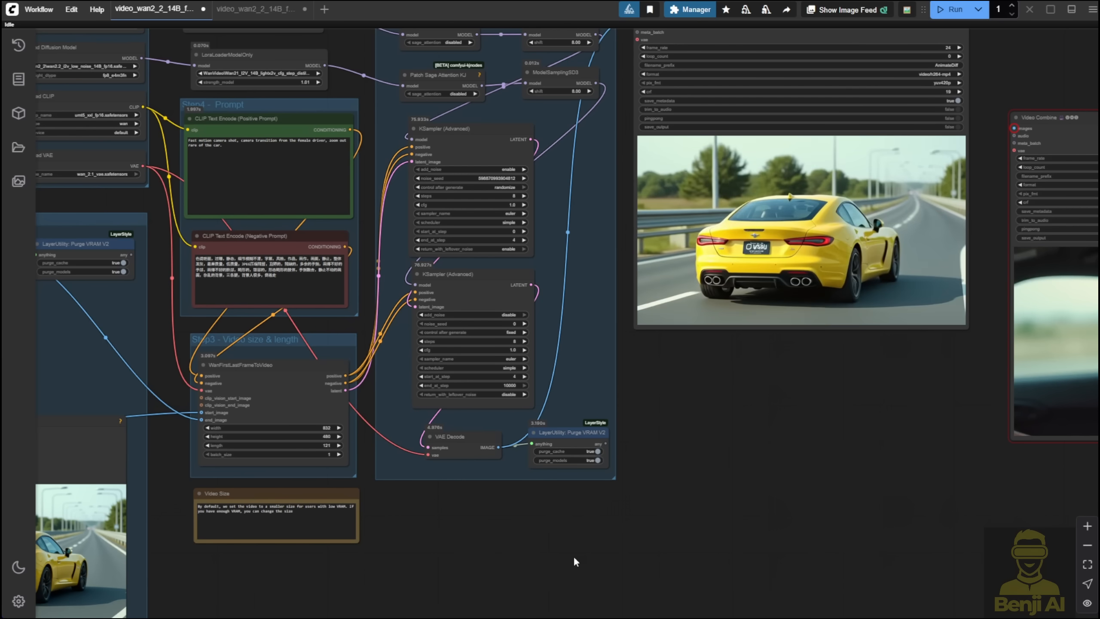
drag(450, 529, 667, 516)
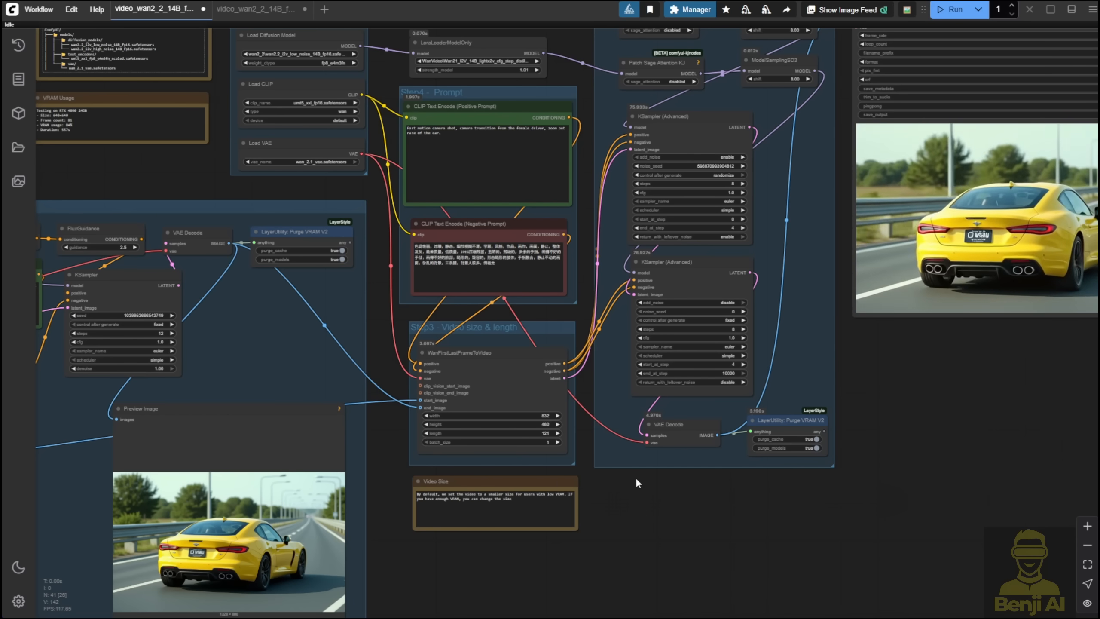
scroll(636, 477, down, 2)
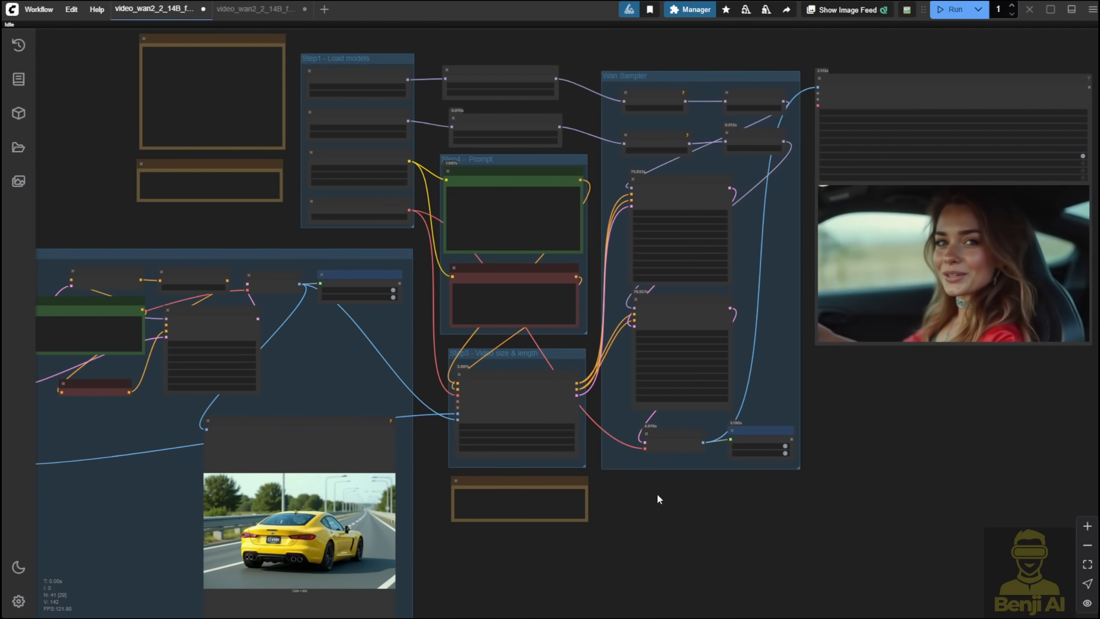
drag(726, 511, 511, 533)
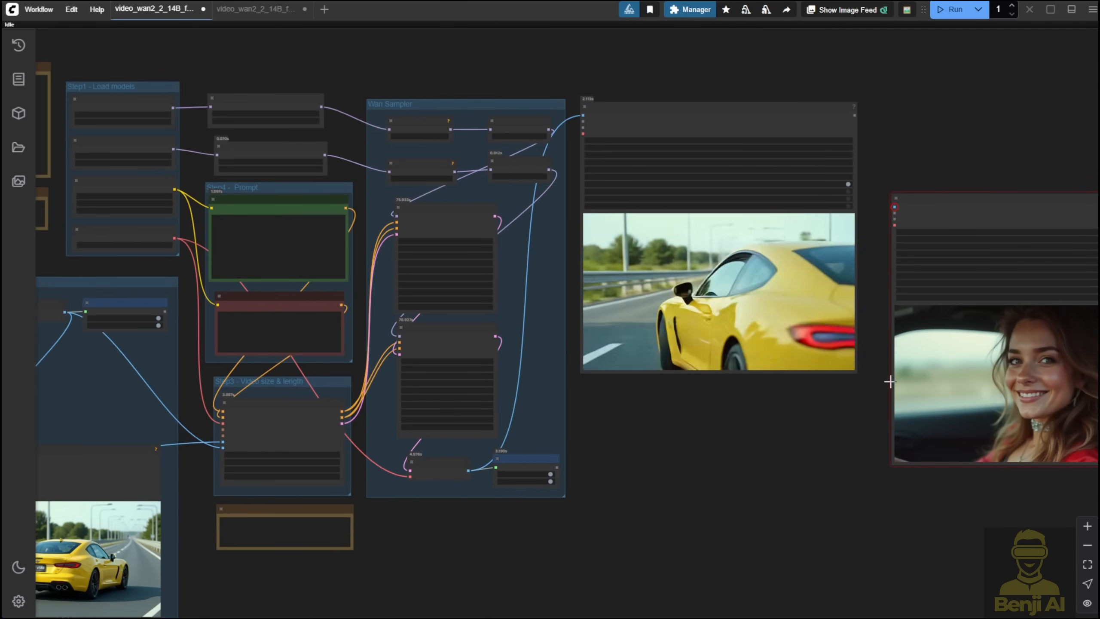